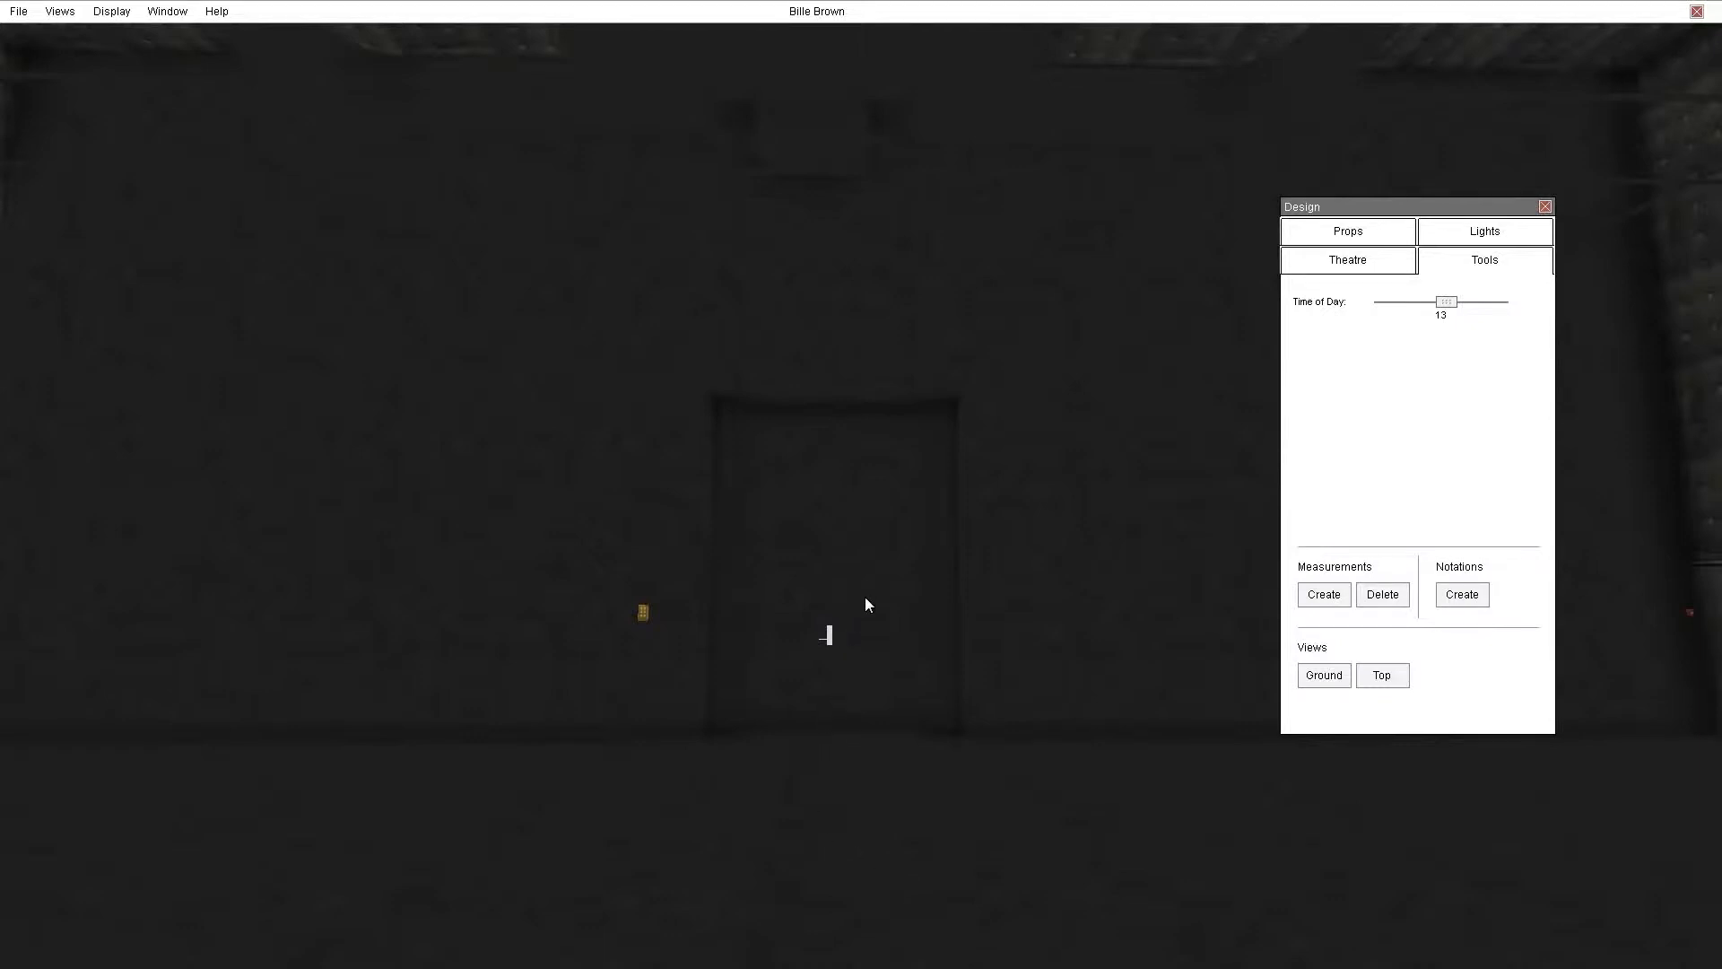
Place a Bostonian Chair prop on the stage floor, left of centre
drag(857, 657, 818, 815)
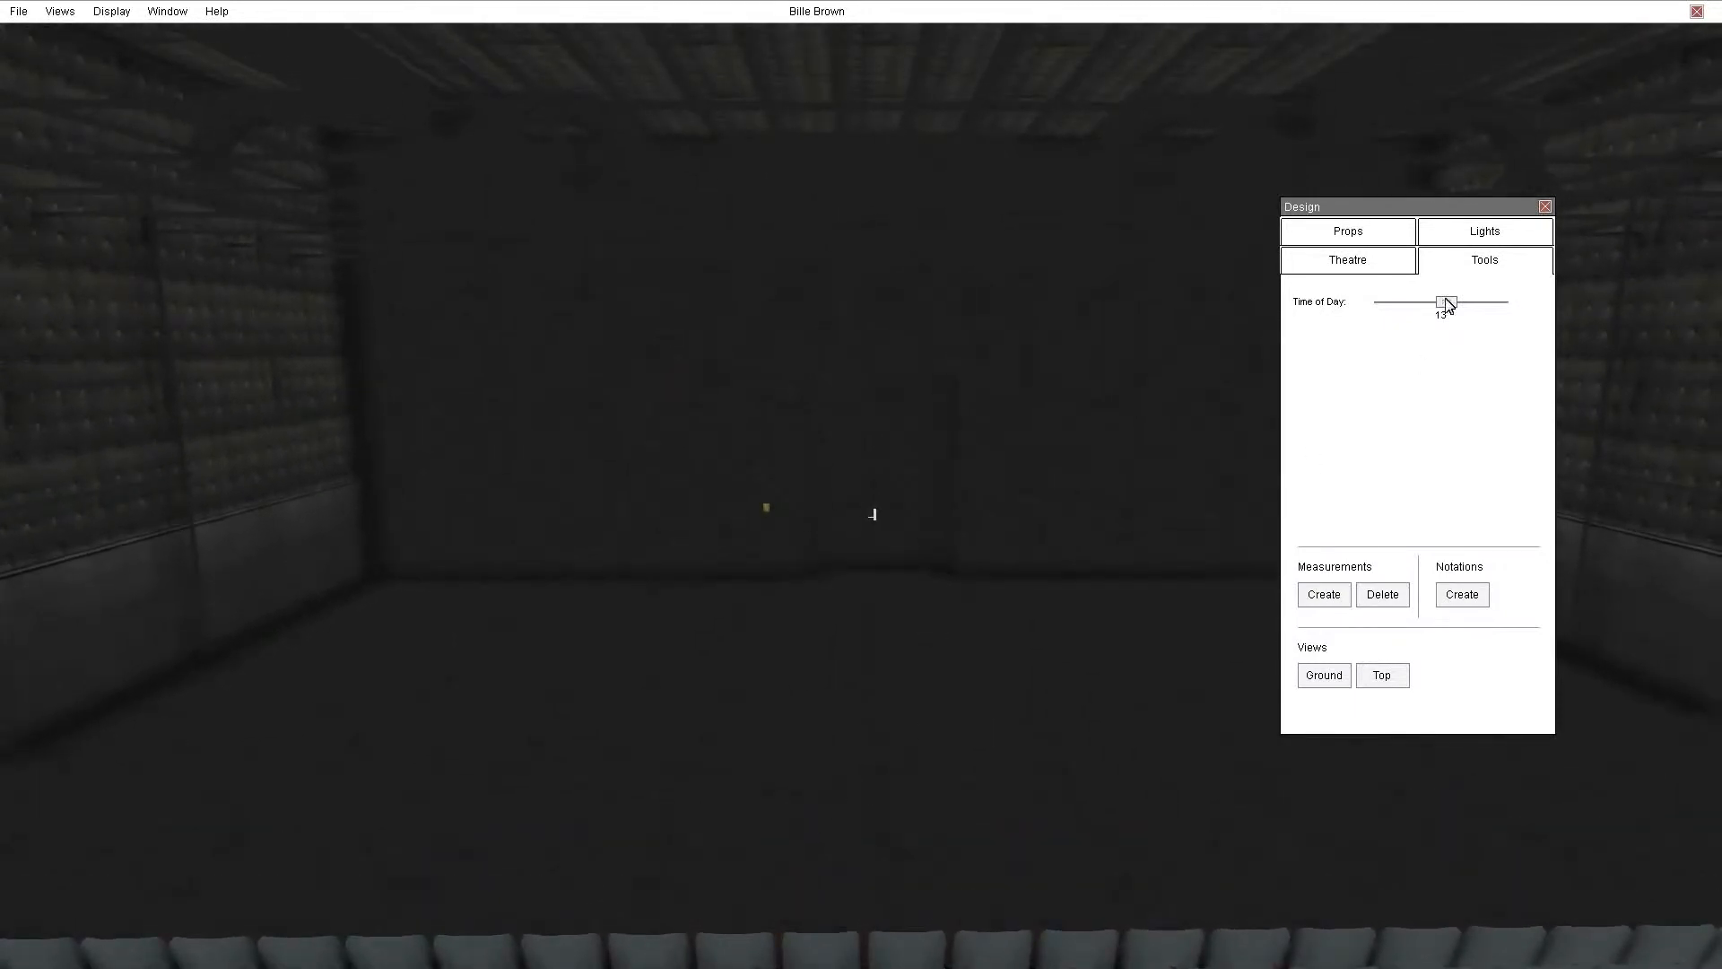
drag(1365, 215, 1475, 207)
click(1480, 223)
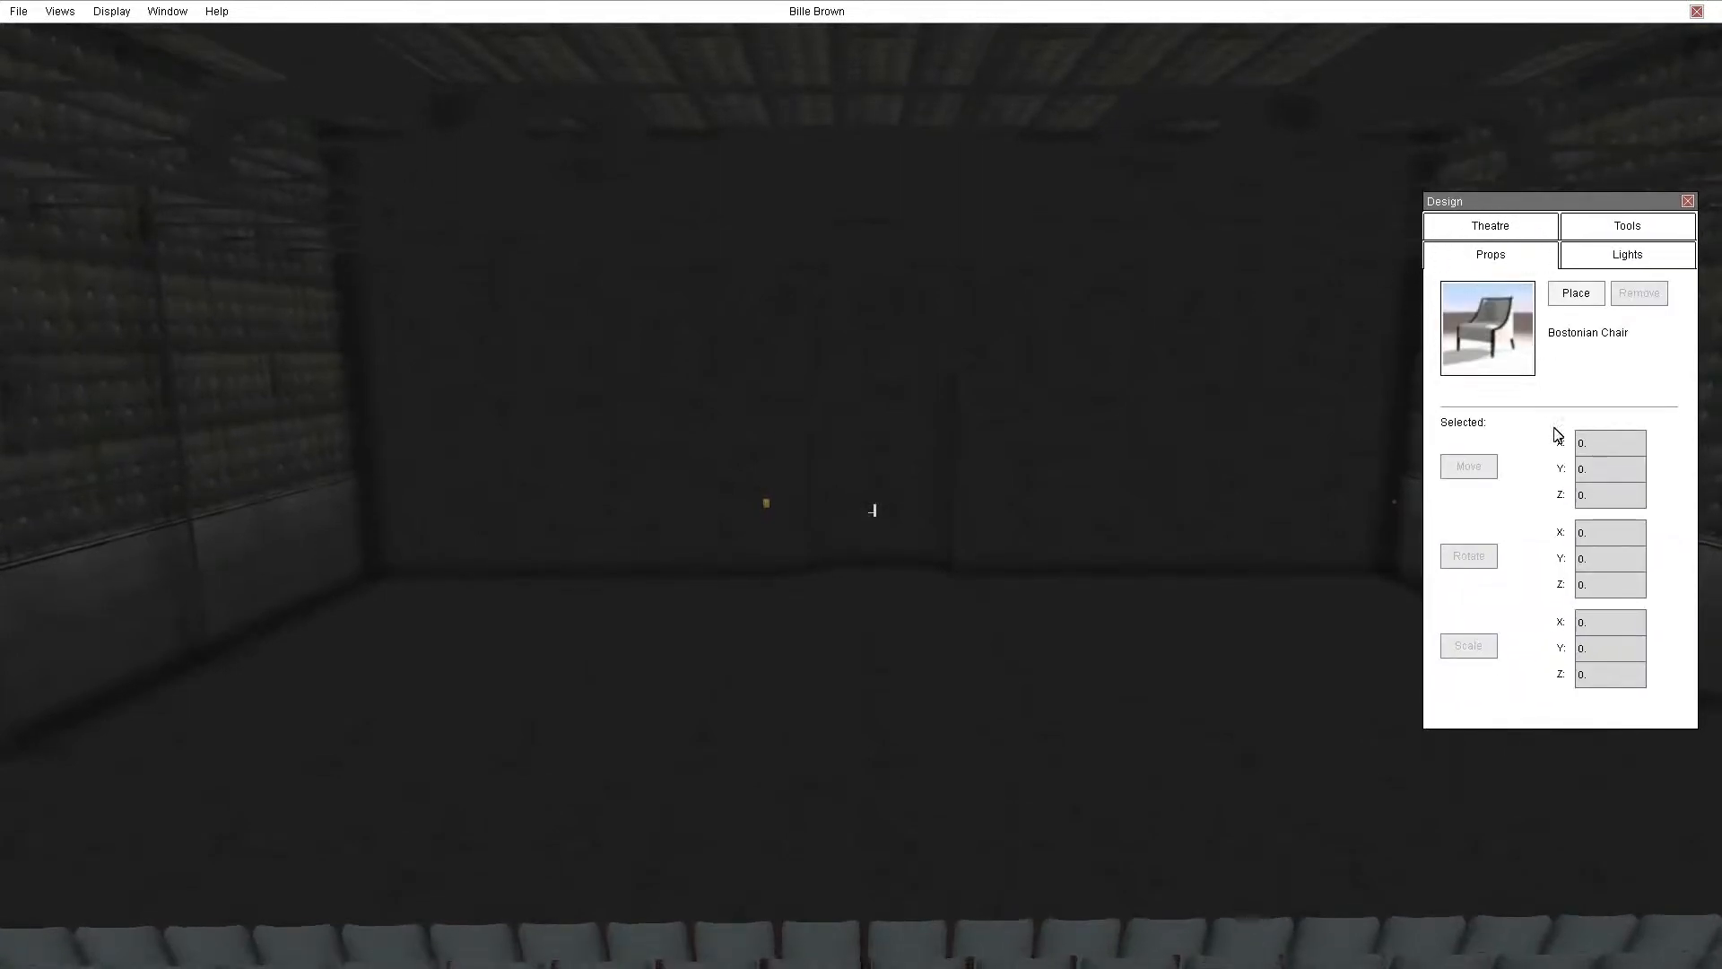
click(1487, 327)
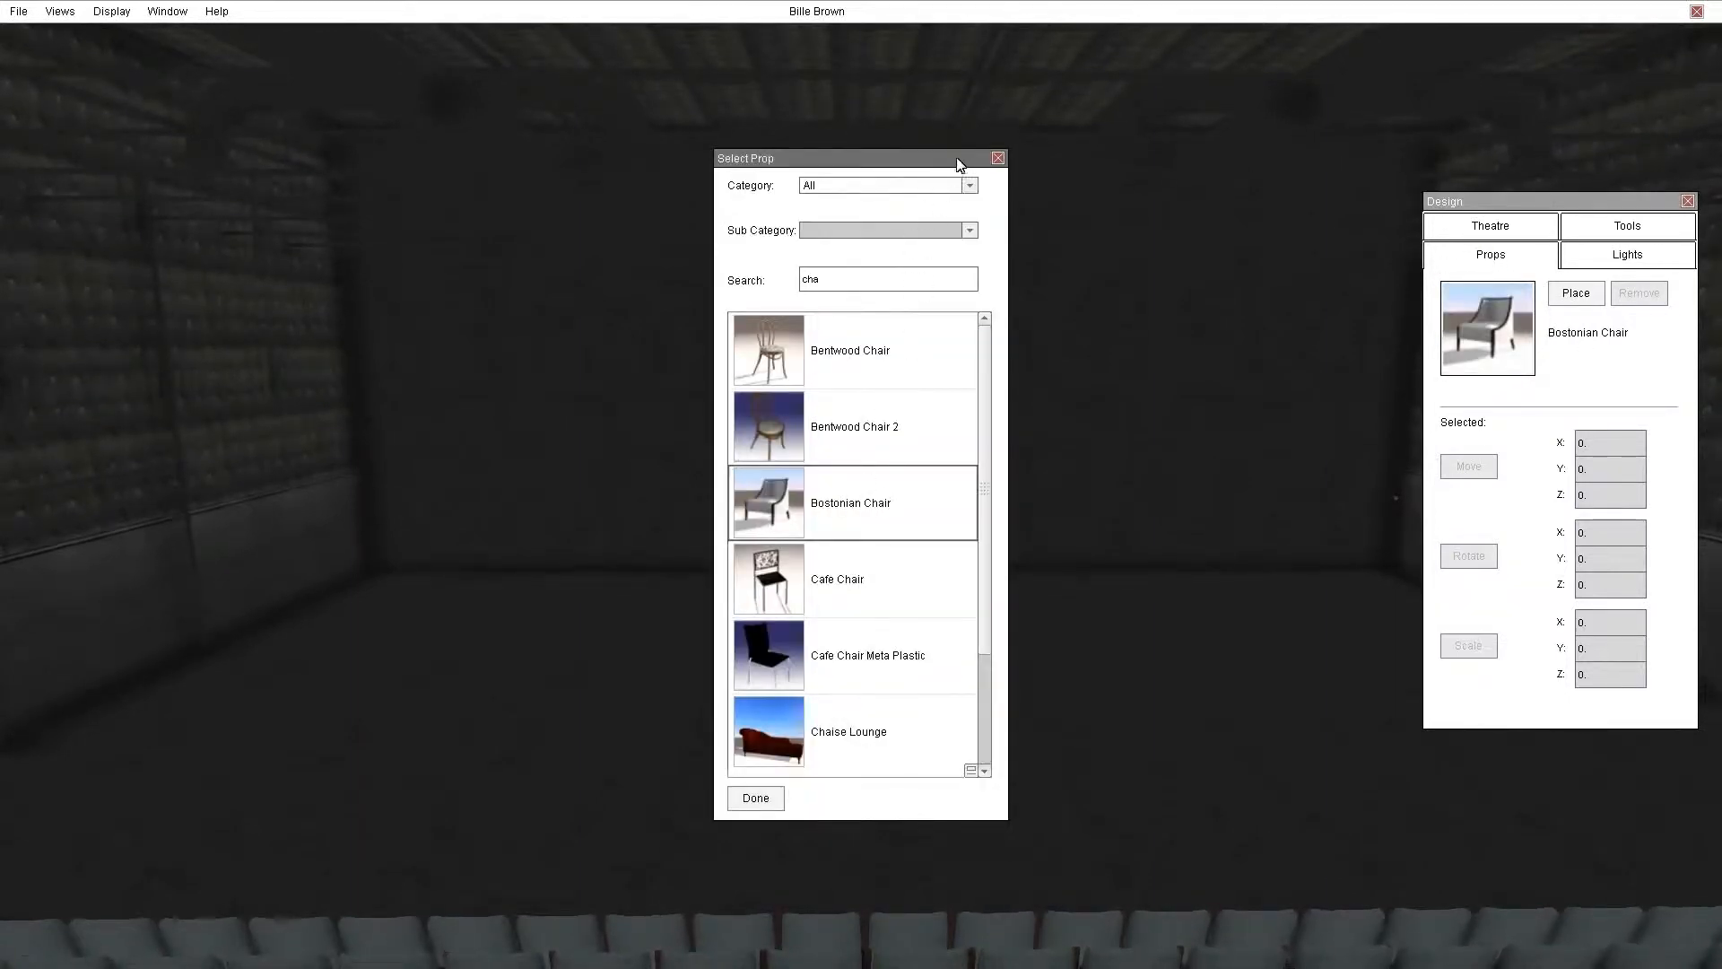
click(997, 159)
click(1576, 294)
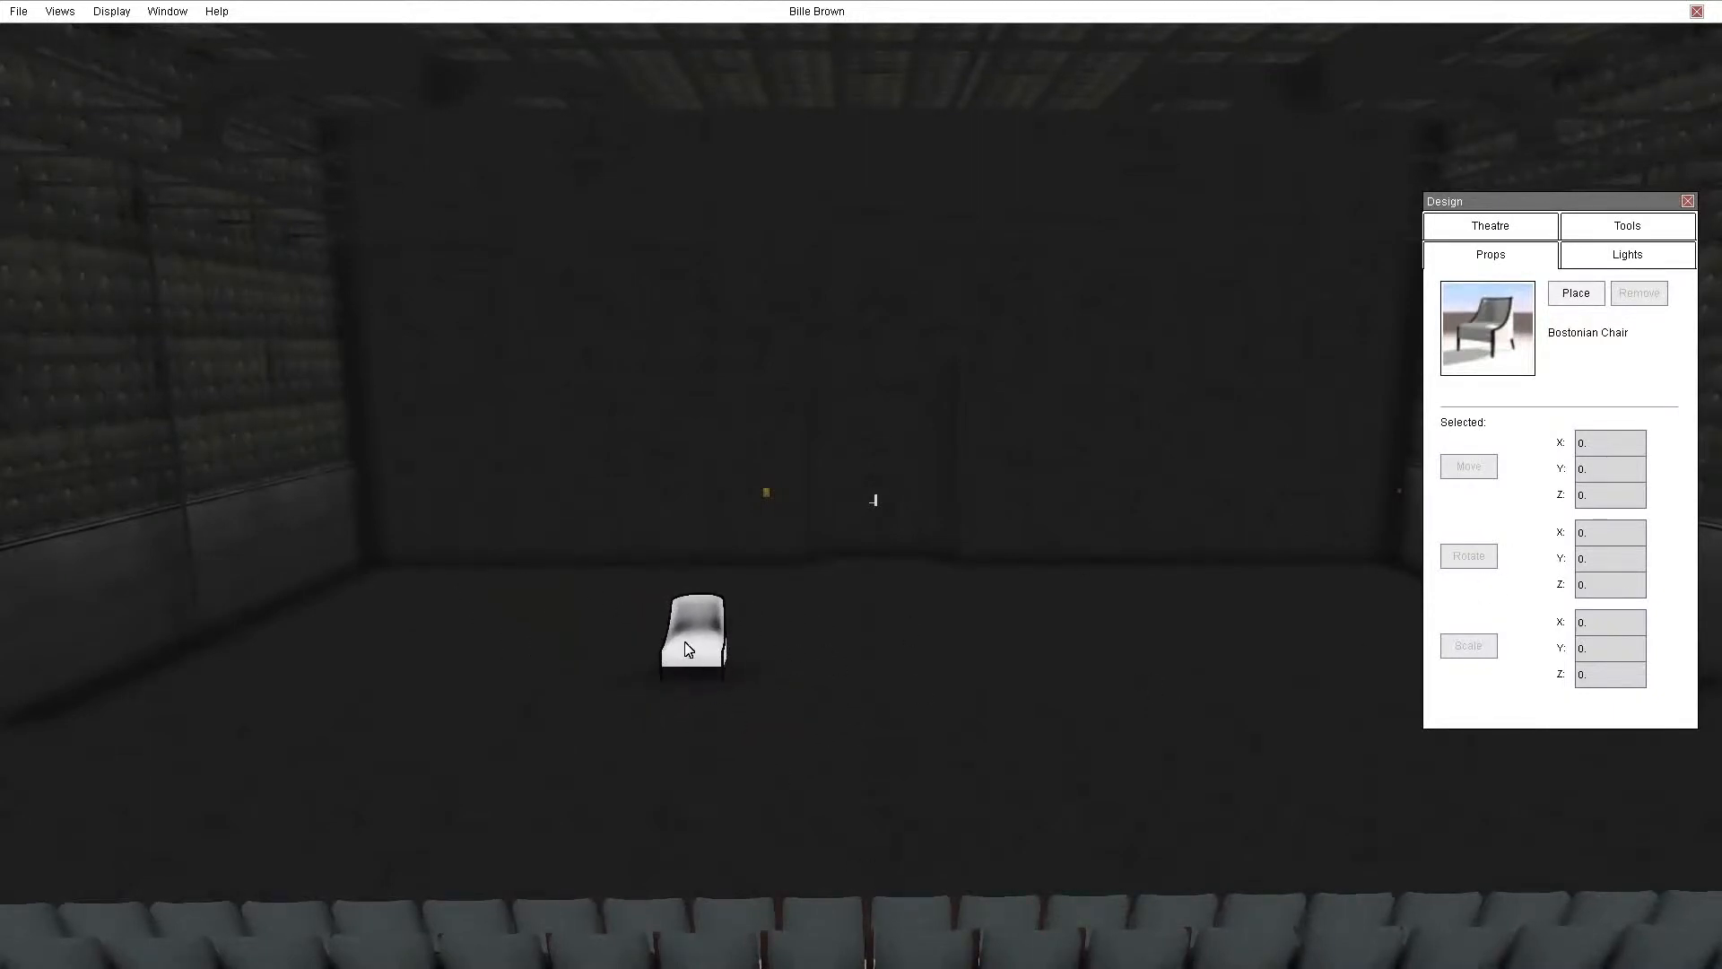
click(688, 655)
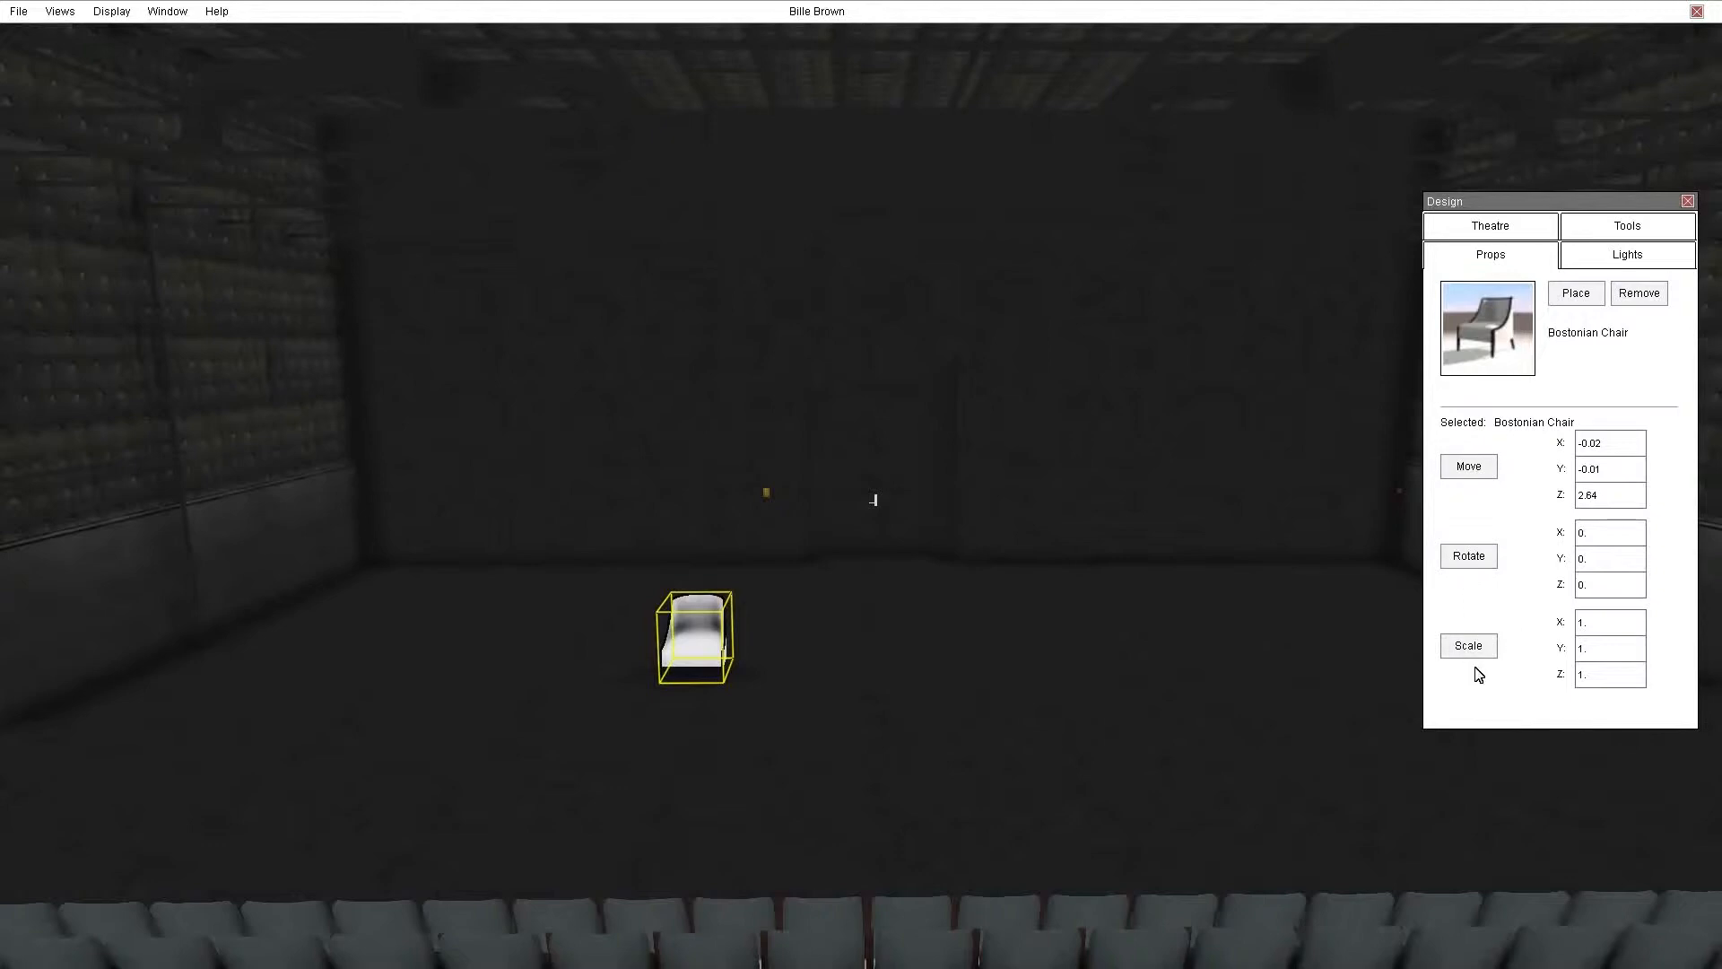
Move the chair sideways to about Z 3.6, raise it to about Y 0.11, and set its X position to 0
click(1478, 468)
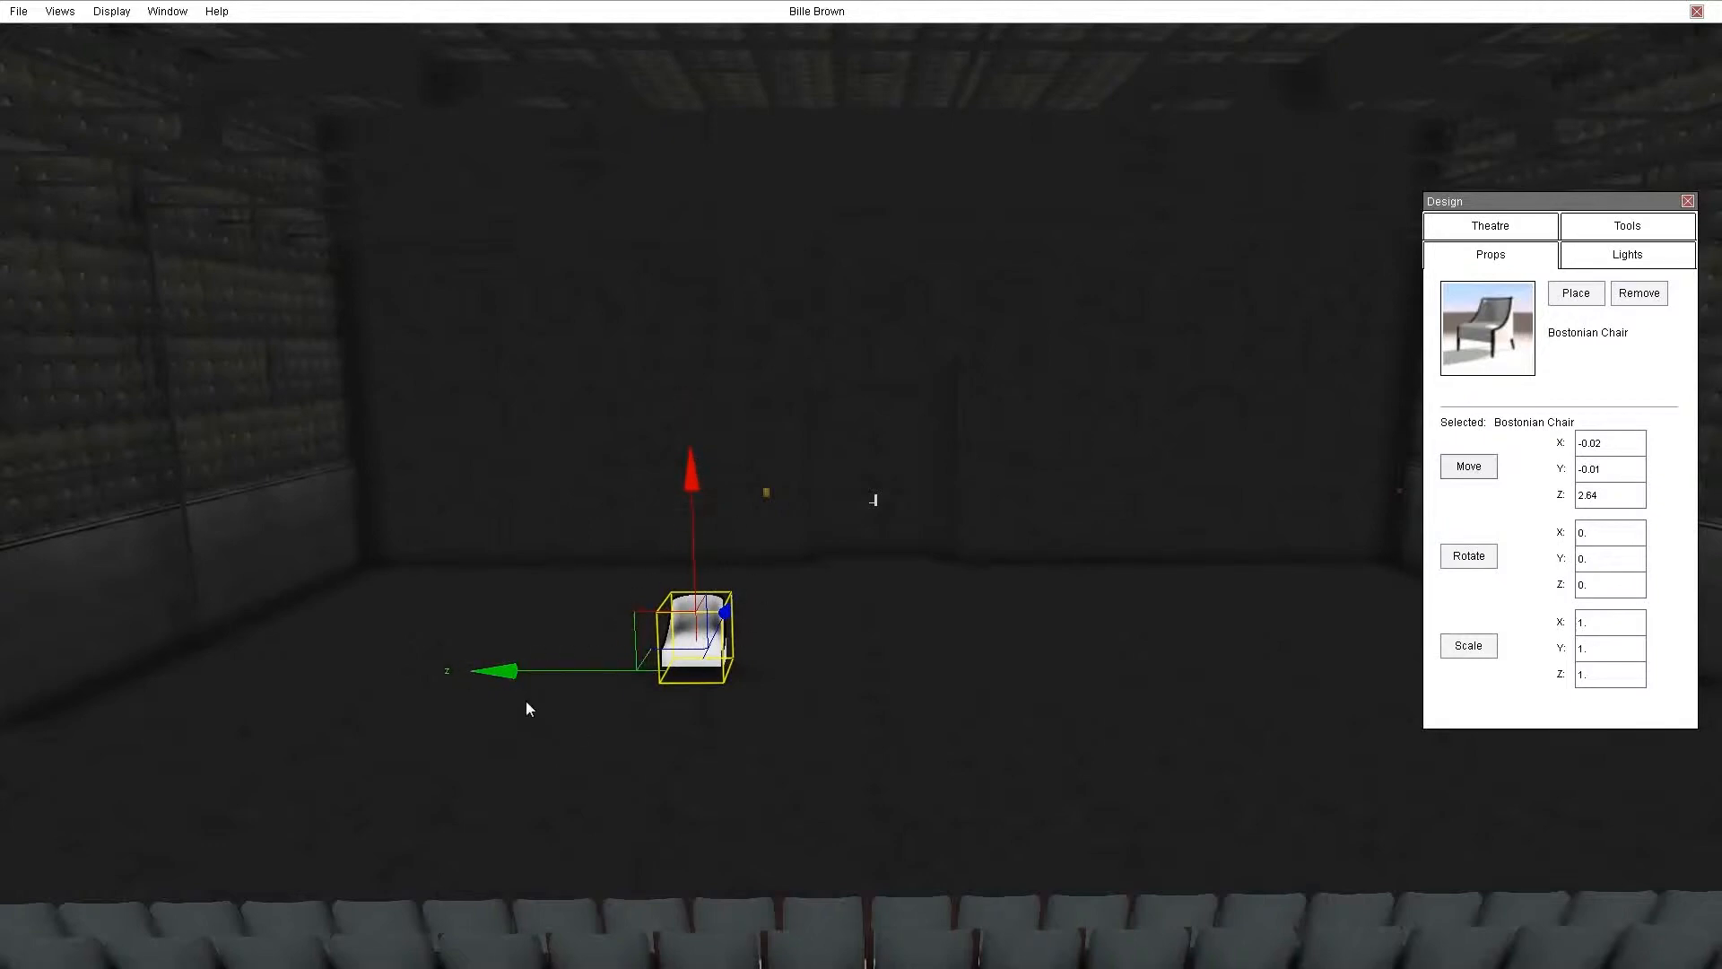
drag(507, 674, 421, 677)
mouse_move(619, 484)
mouse_down()
mouse_move(610, 273)
mouse_move(574, 614)
mouse_move(568, 460)
mouse_move(616, 436)
mouse_move(619, 391)
mouse_move(596, 463)
mouse_up()
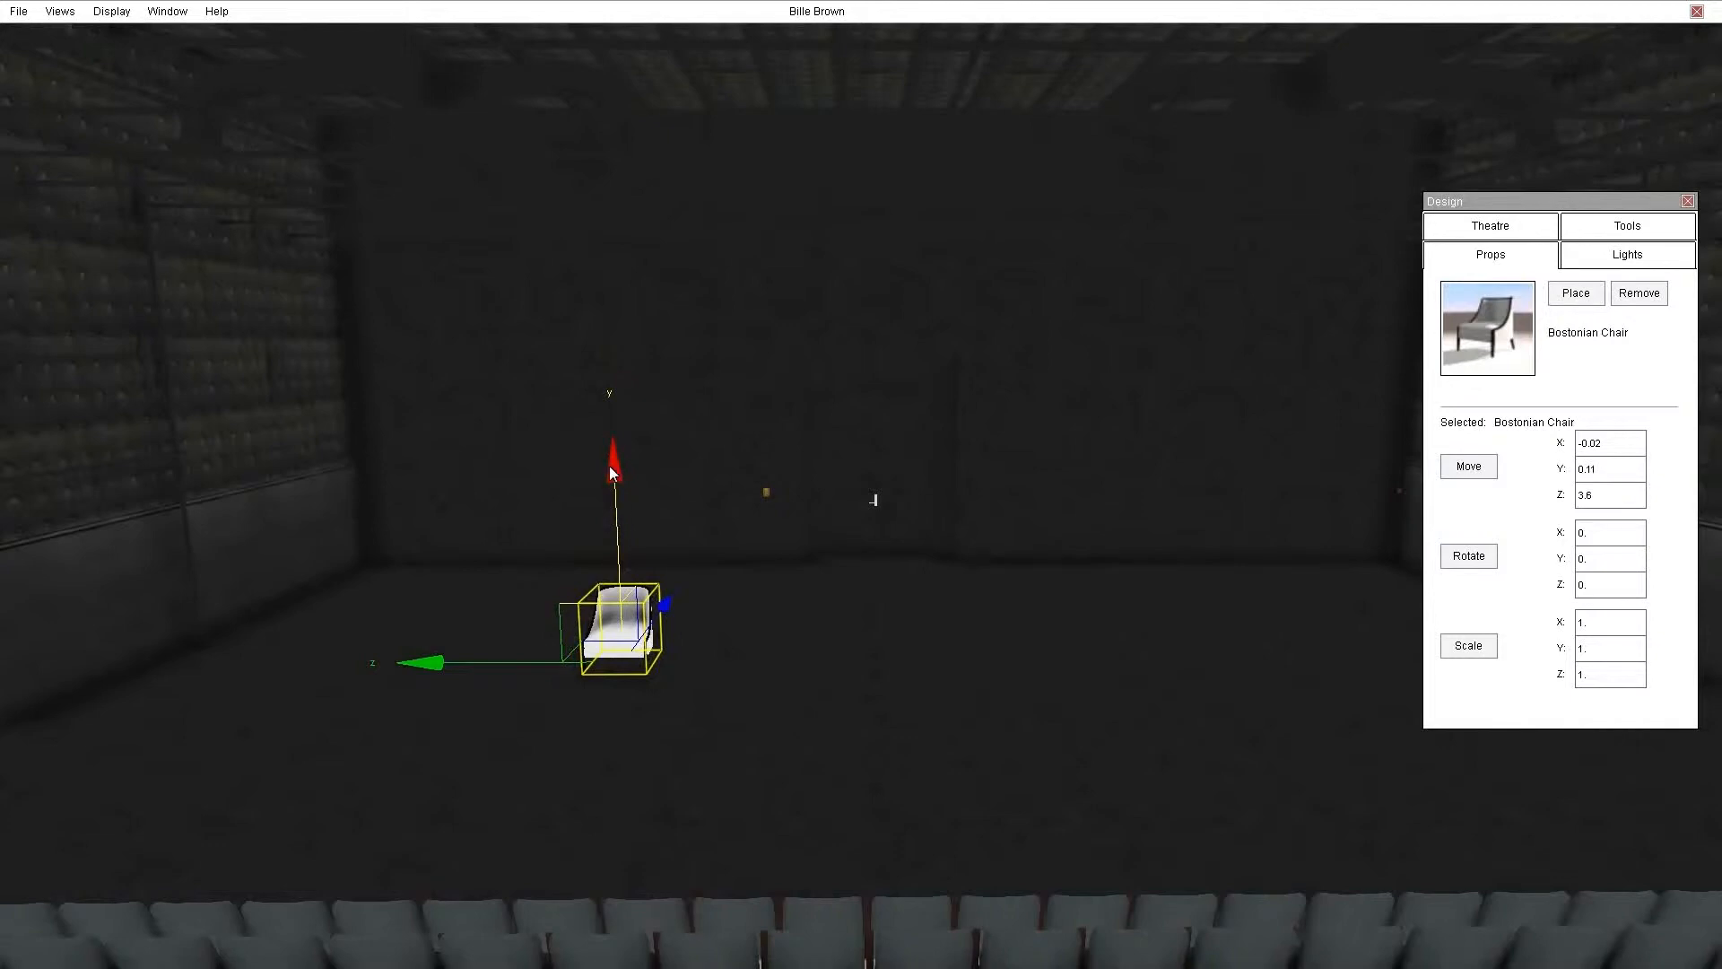
click(1622, 450)
double_click(1610, 448)
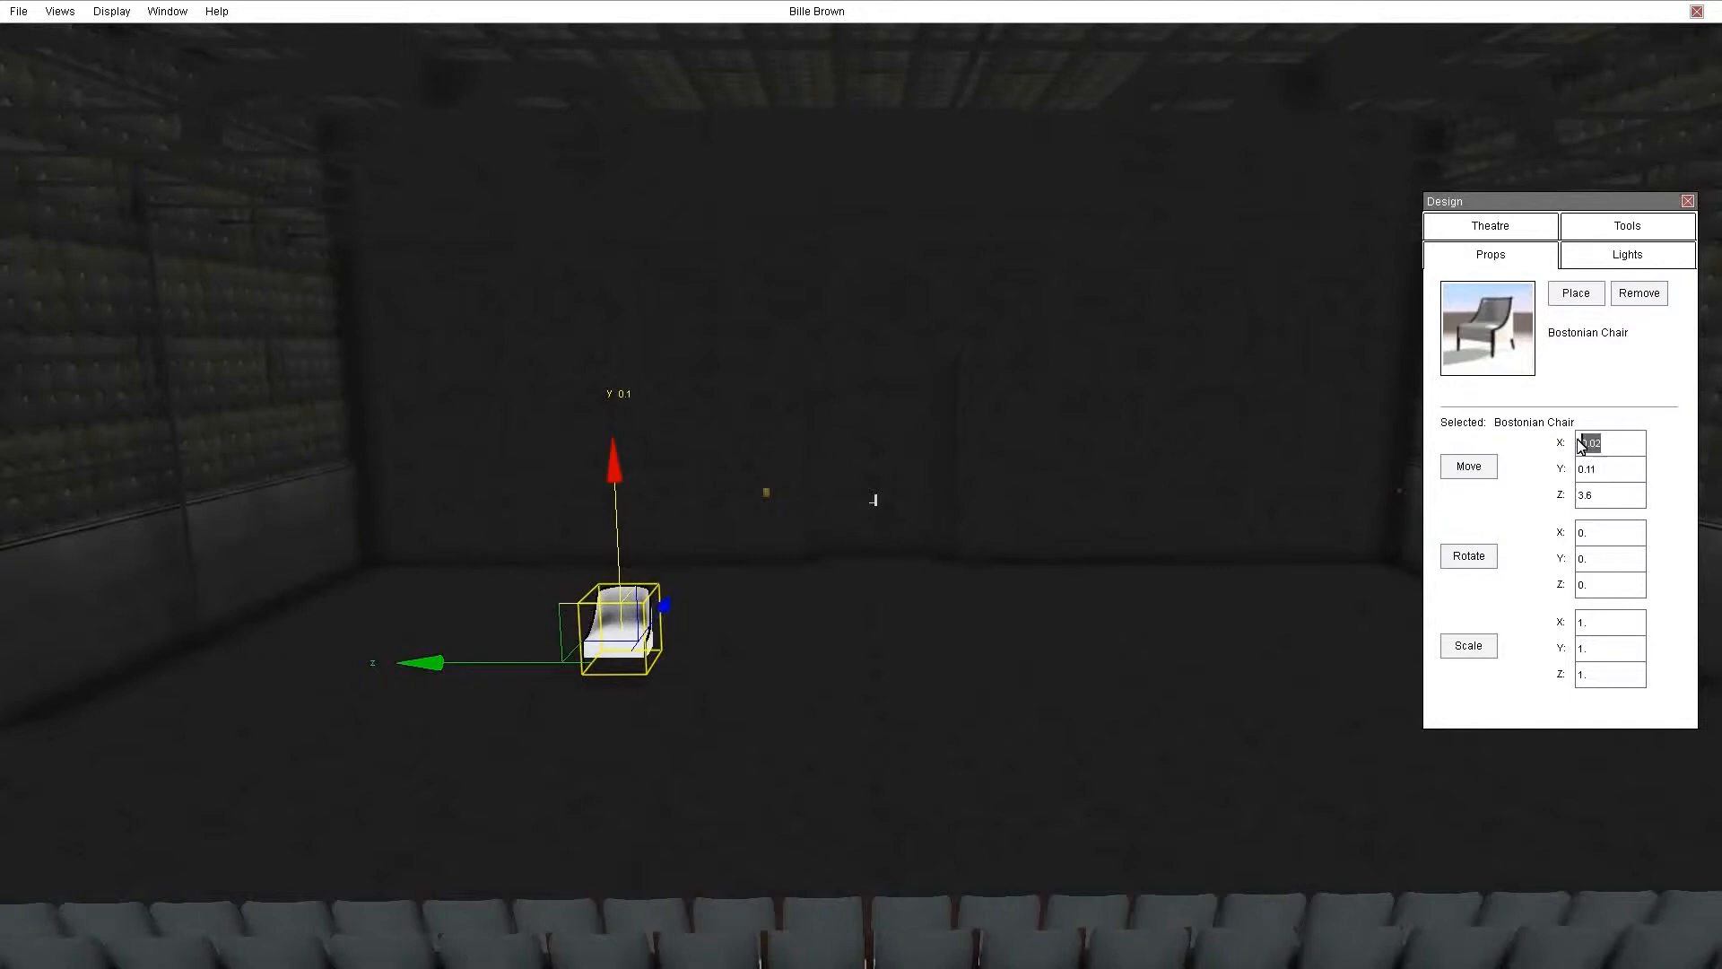
text(0)
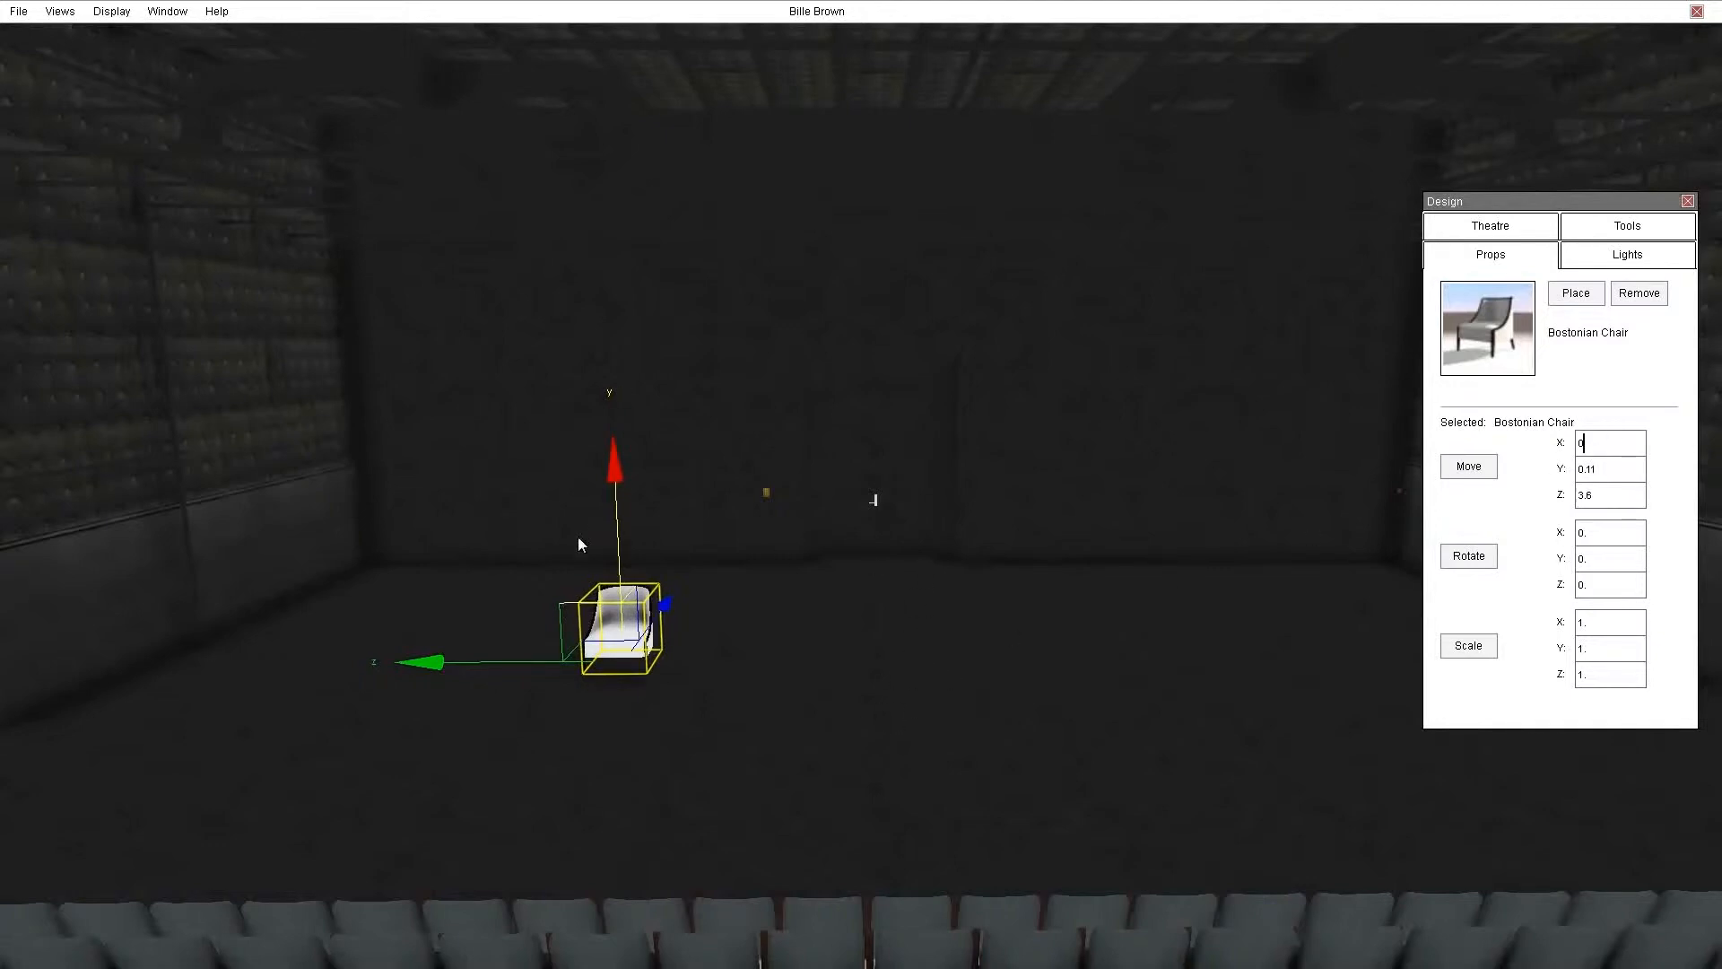
click(1625, 467)
Rotate the chair freehand about two axes, to about X -1.05 and Z 6.02
click(1485, 561)
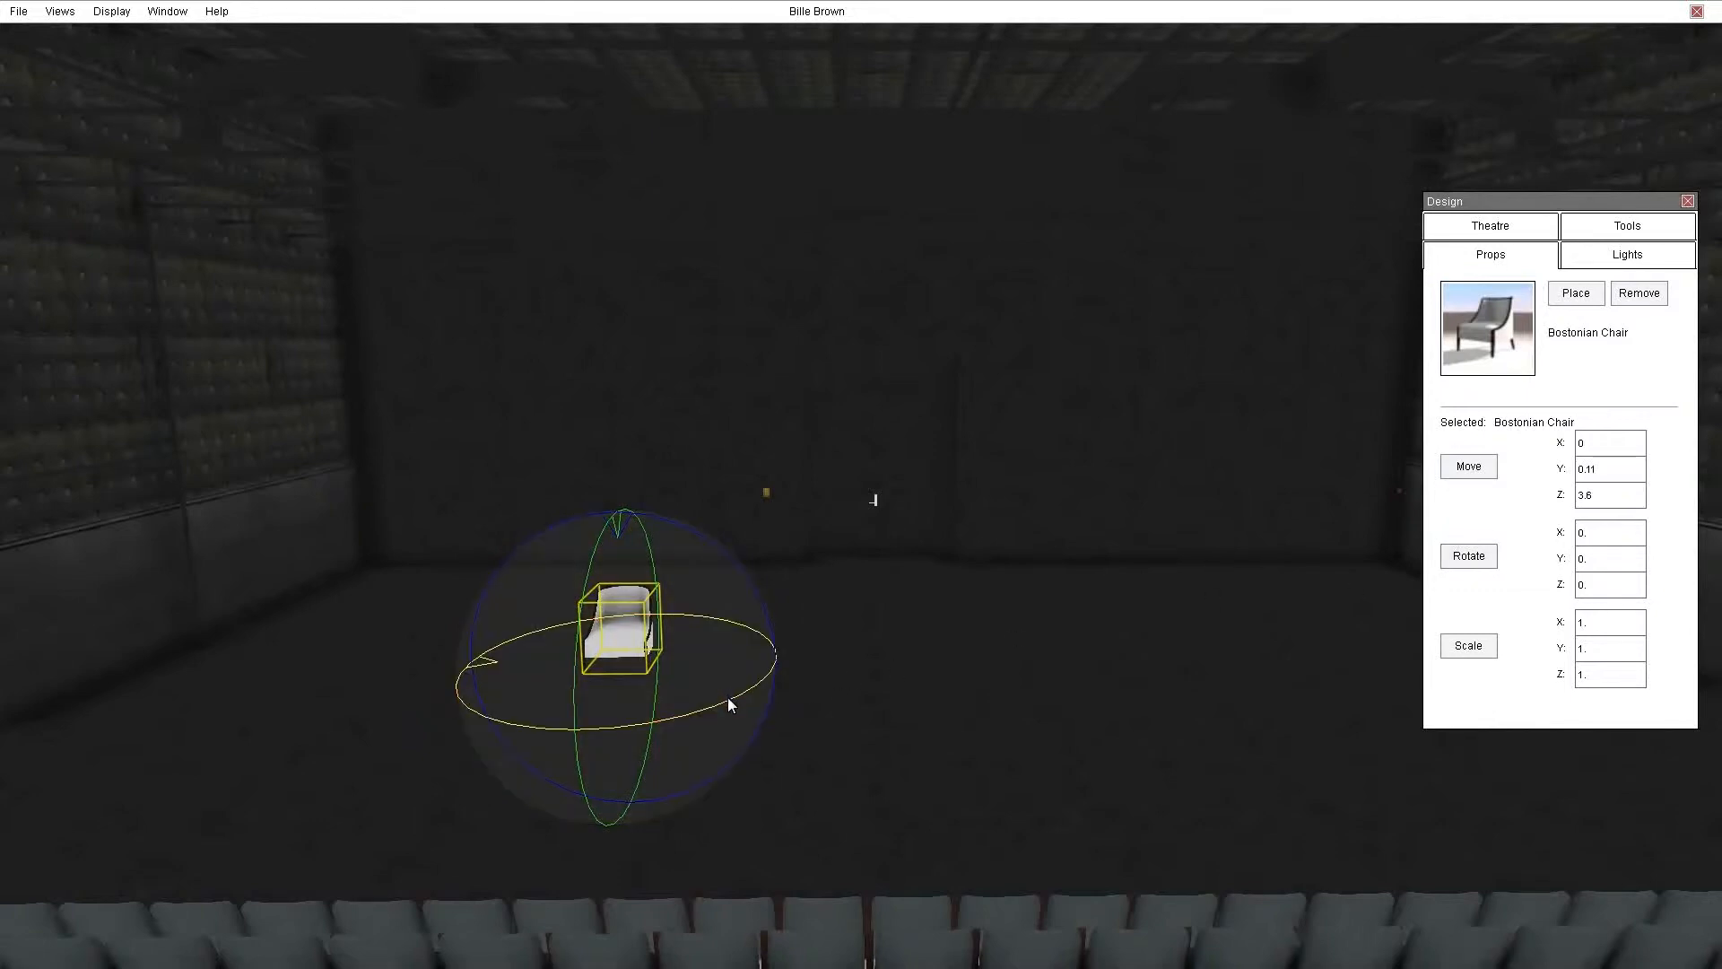
drag(728, 705, 678, 692)
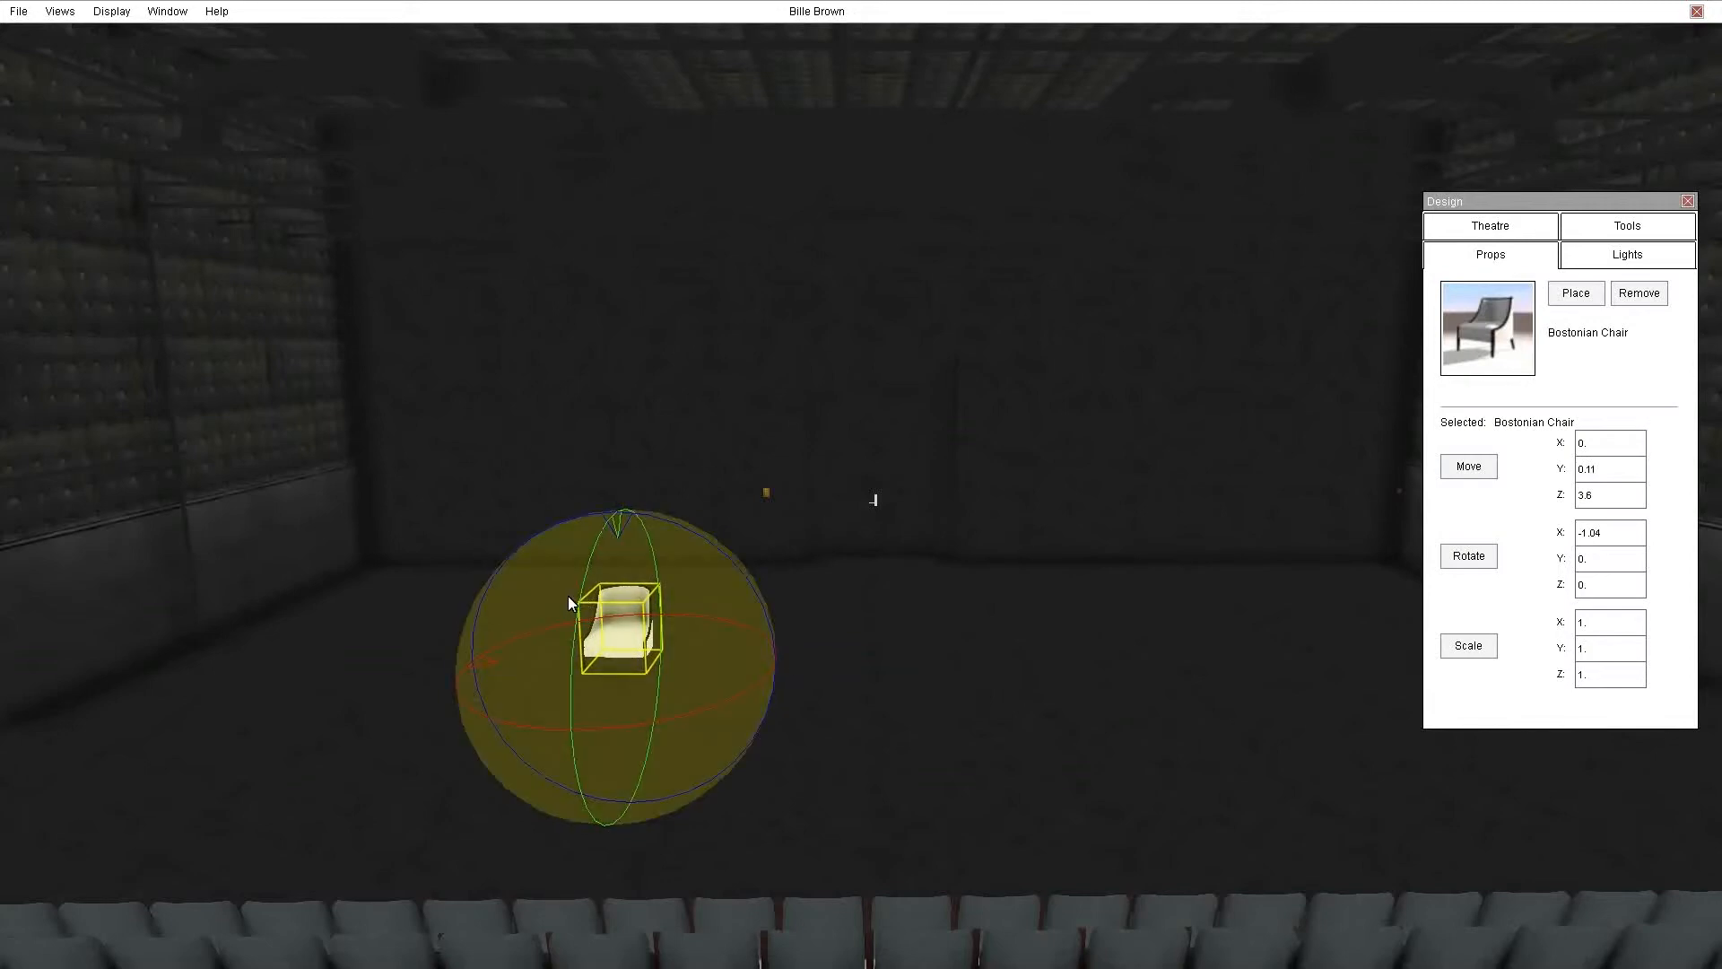
mouse_move(578, 599)
mouse_down()
mouse_move(592, 572)
mouse_move(545, 640)
mouse_move(582, 594)
mouse_move(580, 618)
mouse_move(590, 579)
mouse_up()
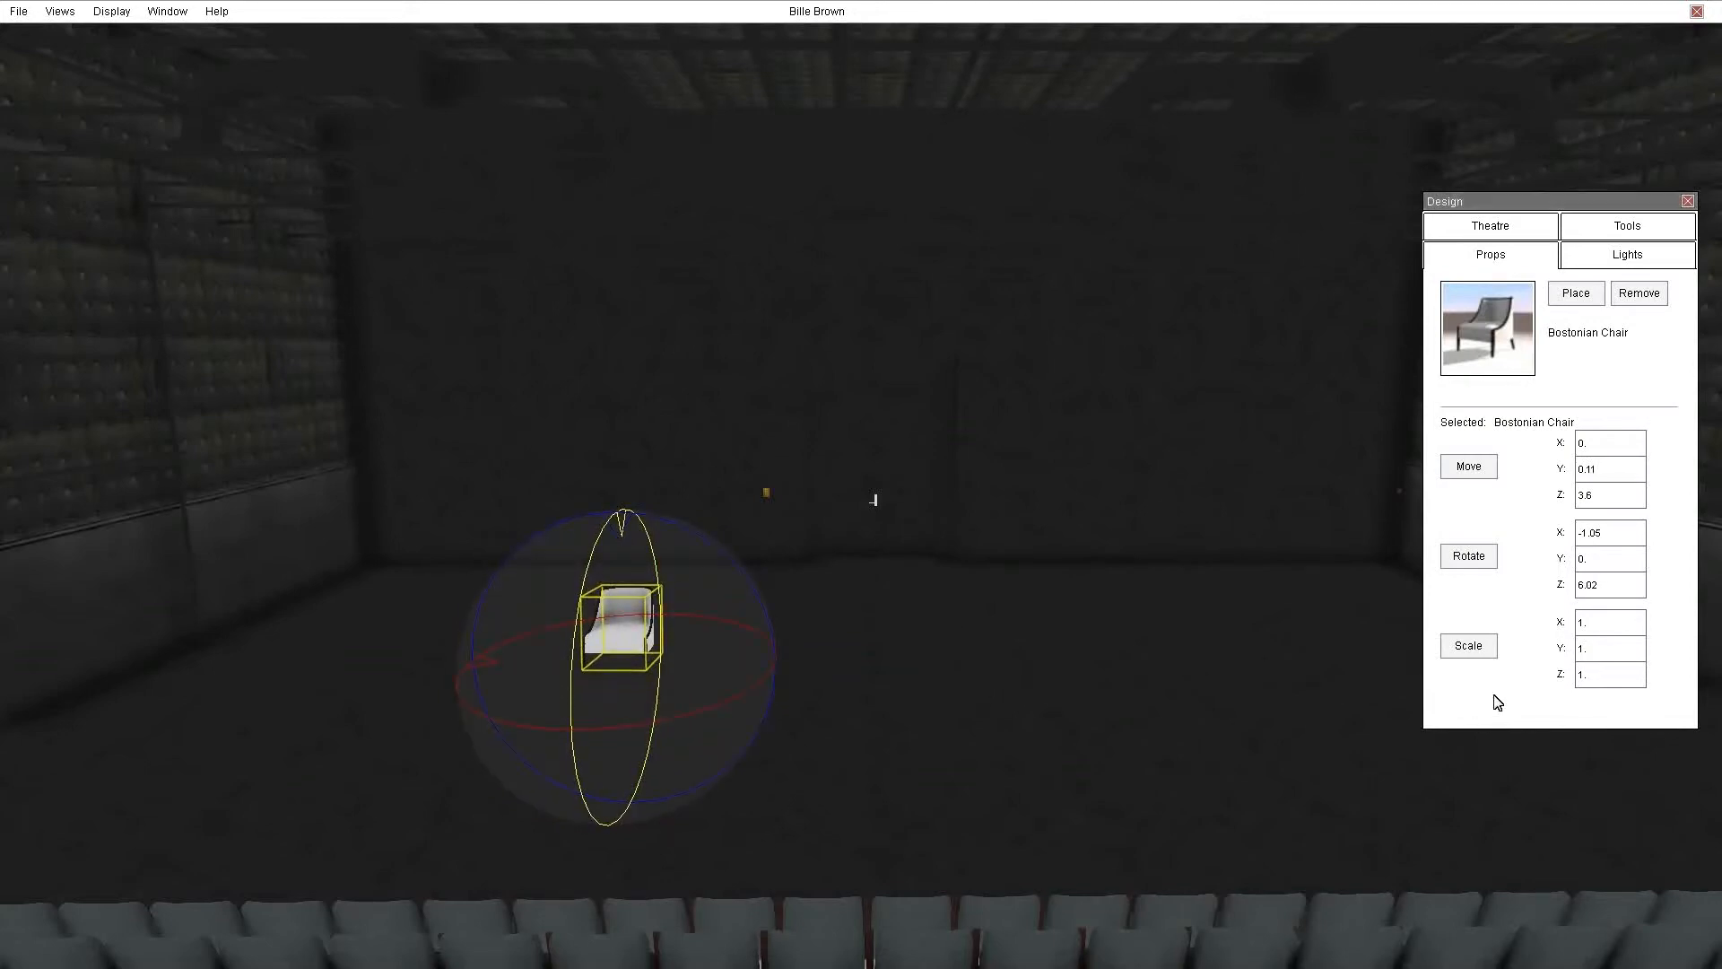
Enlarge the chair freehand to a scale of about X 1.04, Y 1.75 and Z 2.09
click(1474, 648)
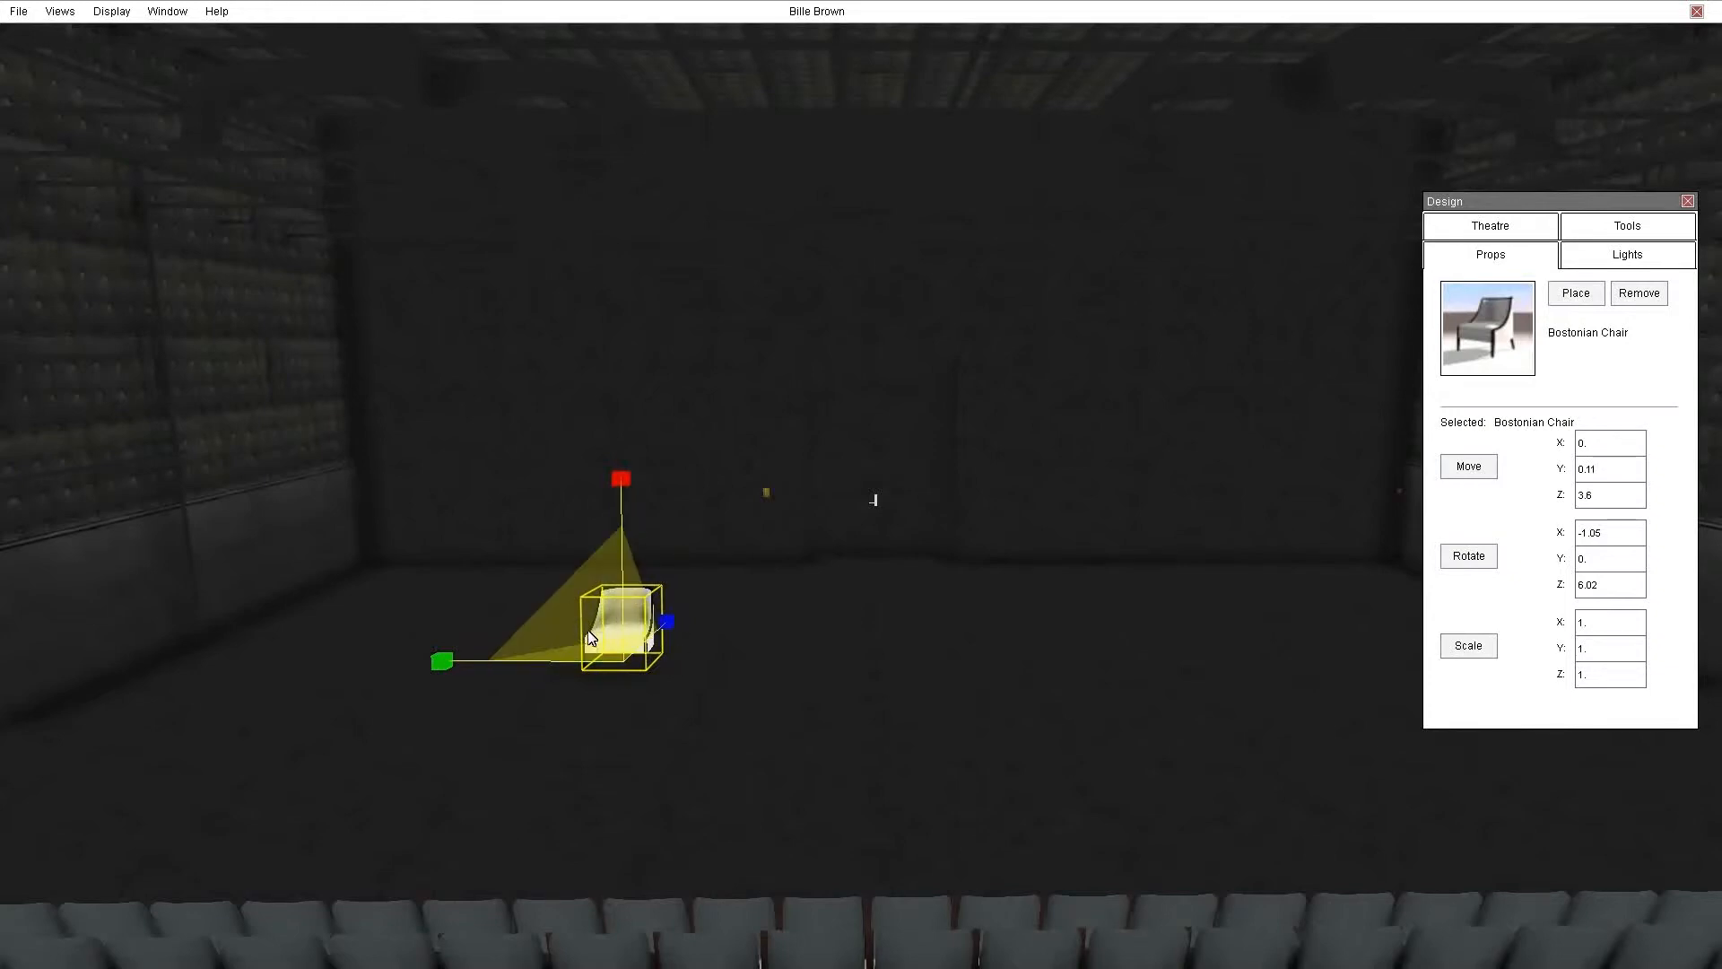
drag(599, 621, 457, 660)
drag(644, 481, 625, 417)
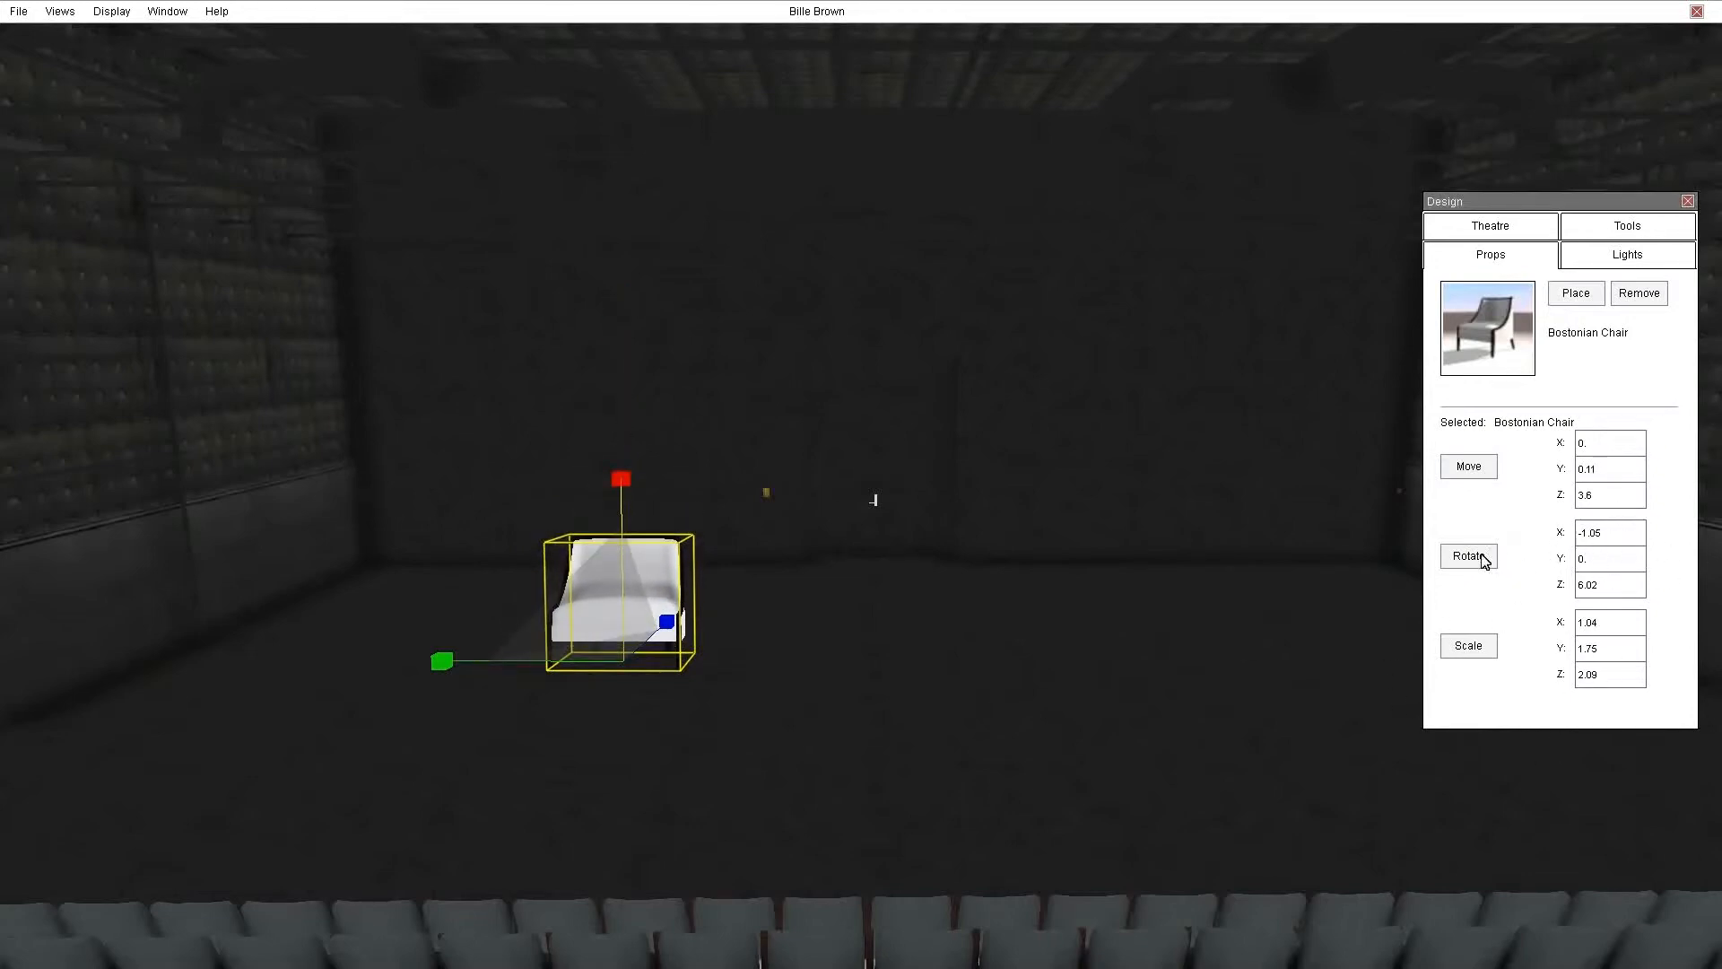
Reset the chair's X and Z rotation to 0 and its X, Y and Z scale to 1
click(1608, 539)
drag(1611, 538, 1579, 542)
text(0)
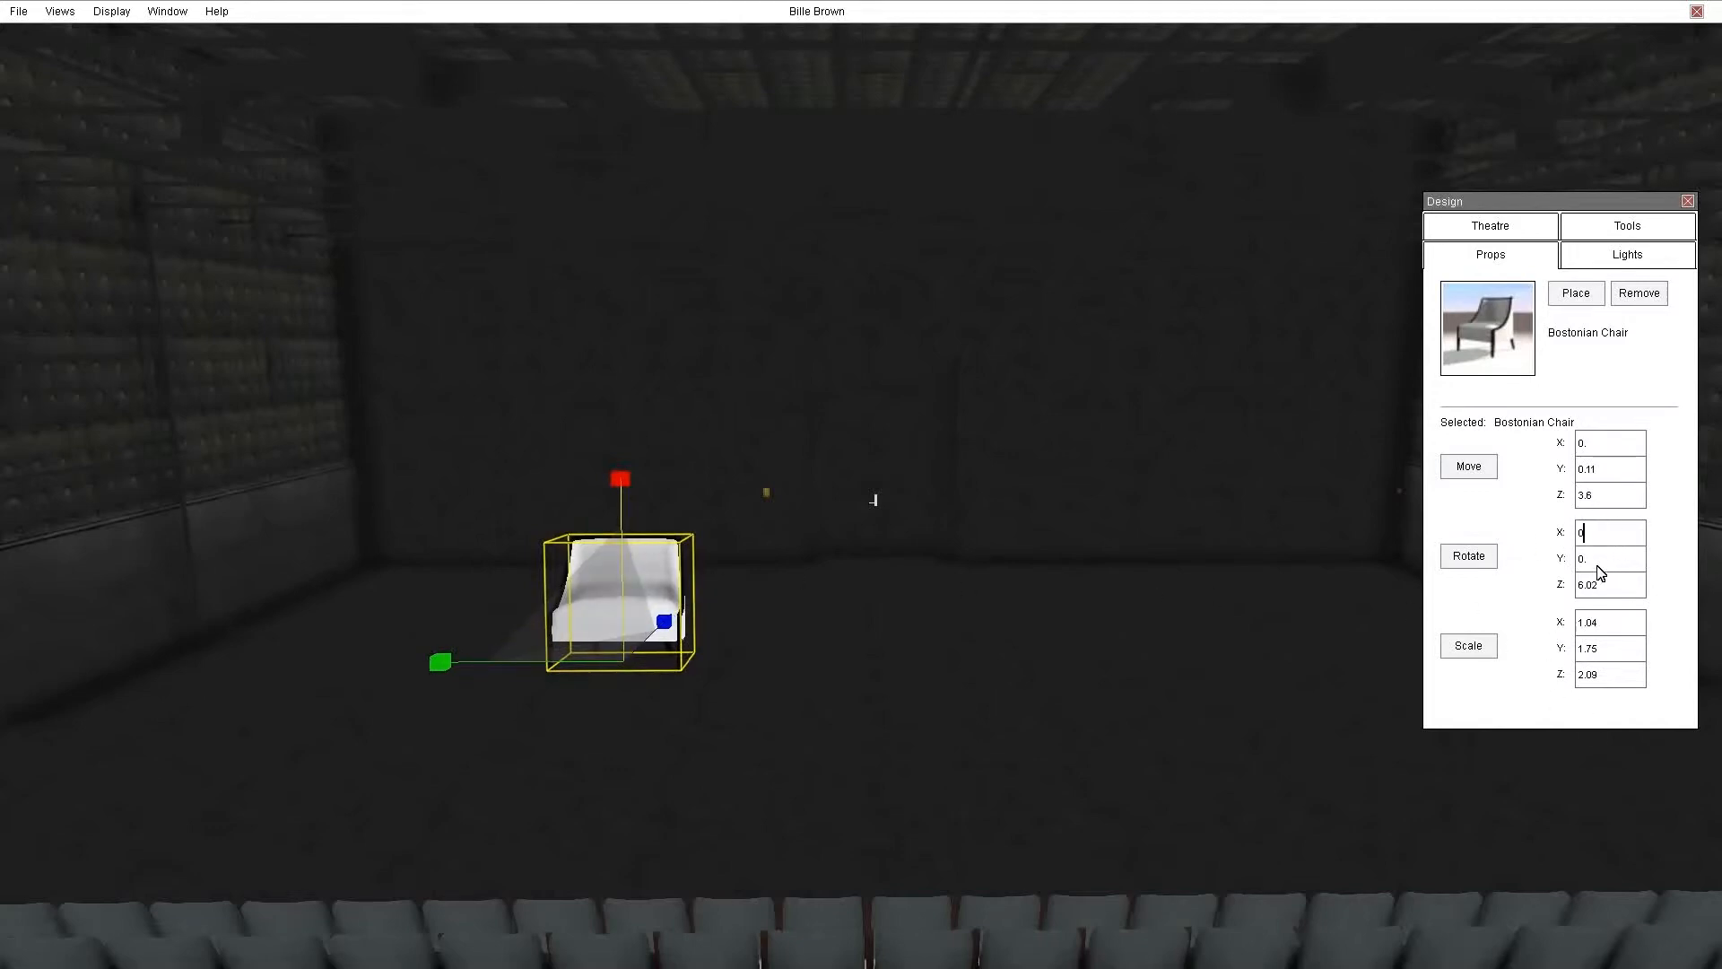
drag(1614, 588, 1566, 674)
text(0)
key(BackSpace)
text(111)
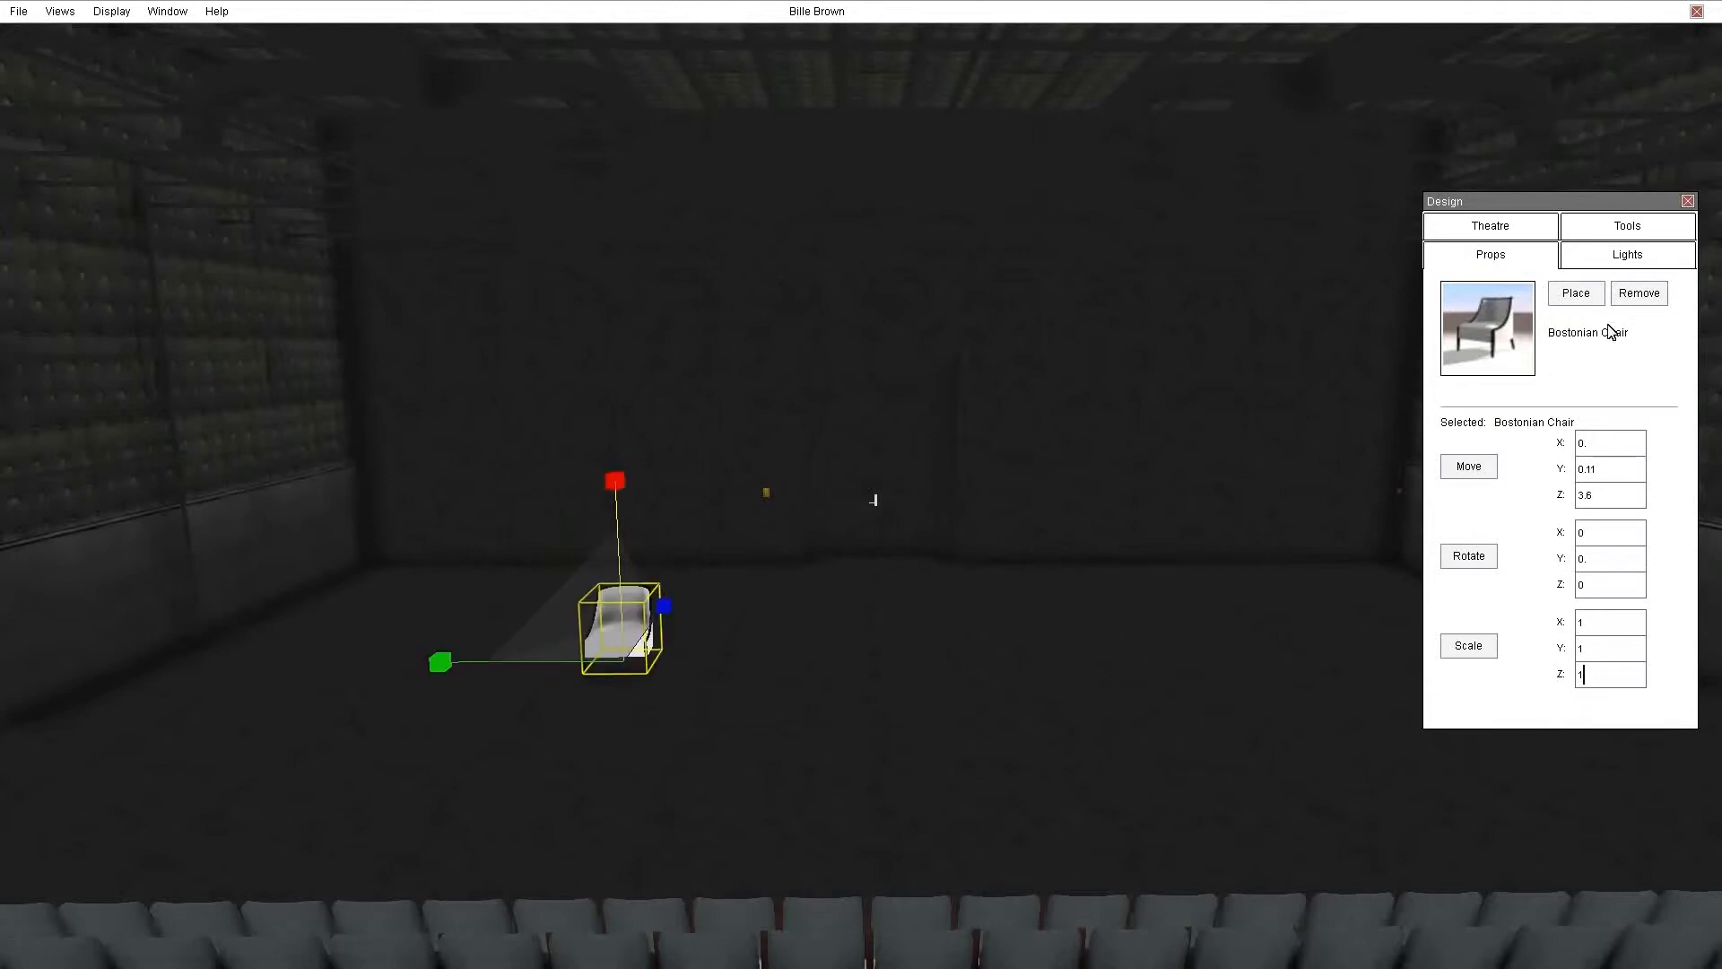
Switch to the top view and move the chair across the stage floor to about X -1.29, Z 0.82
click(1625, 230)
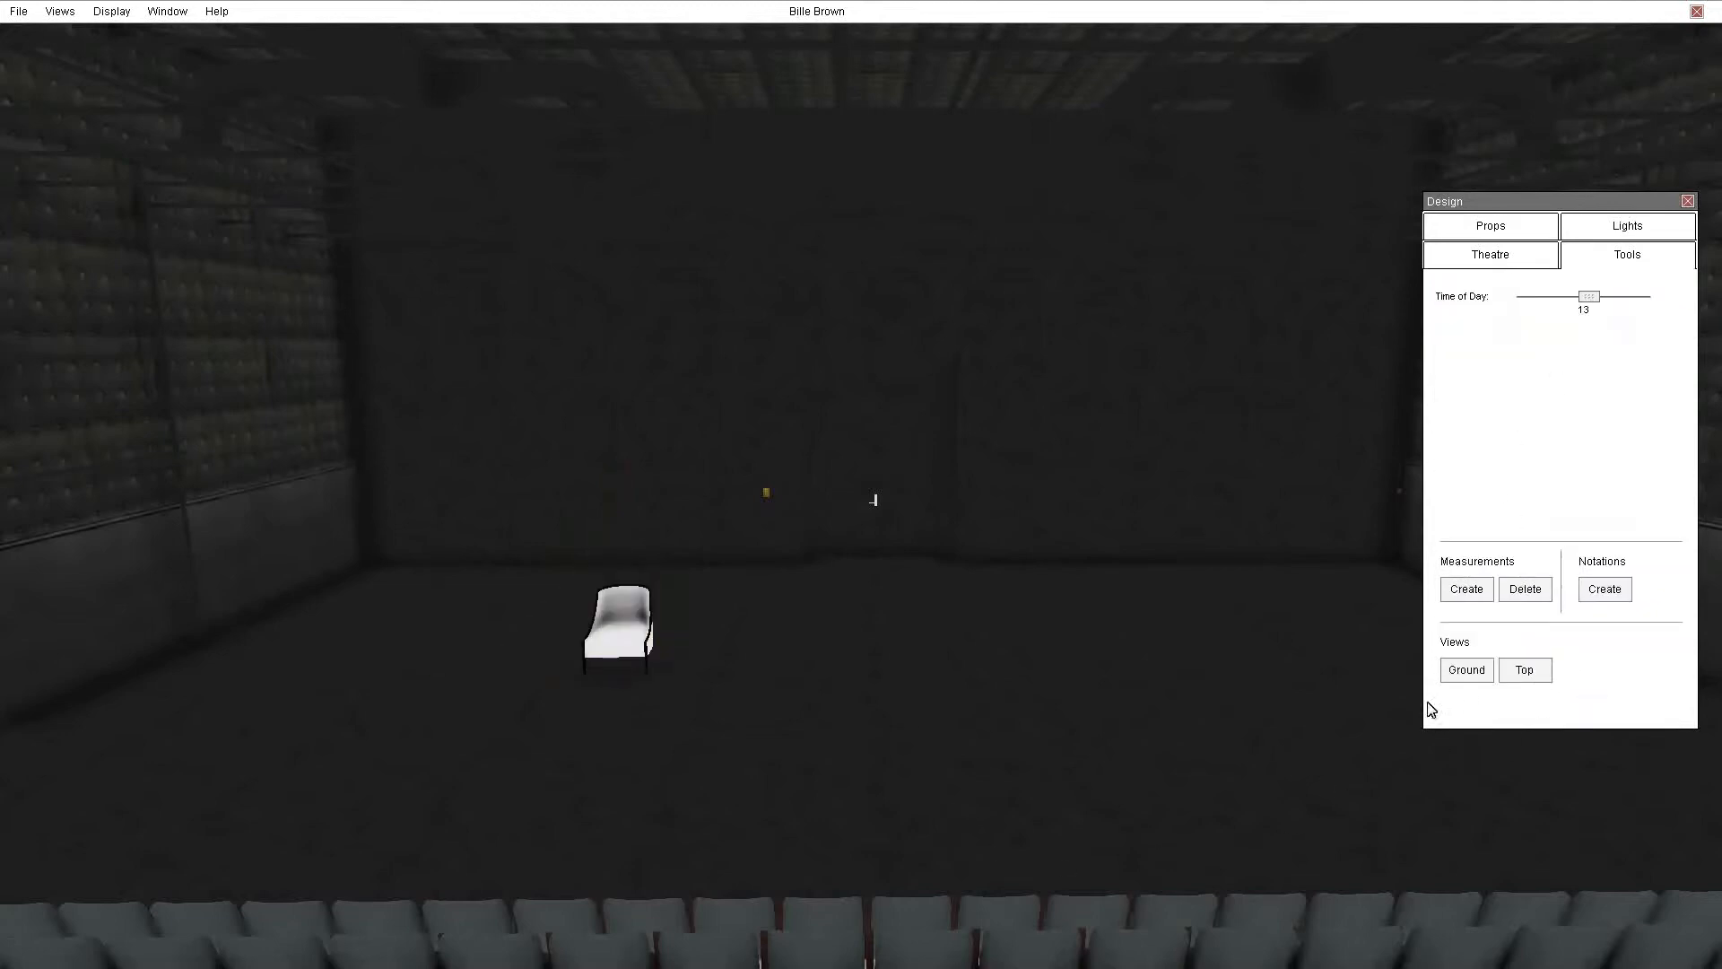
click(1524, 674)
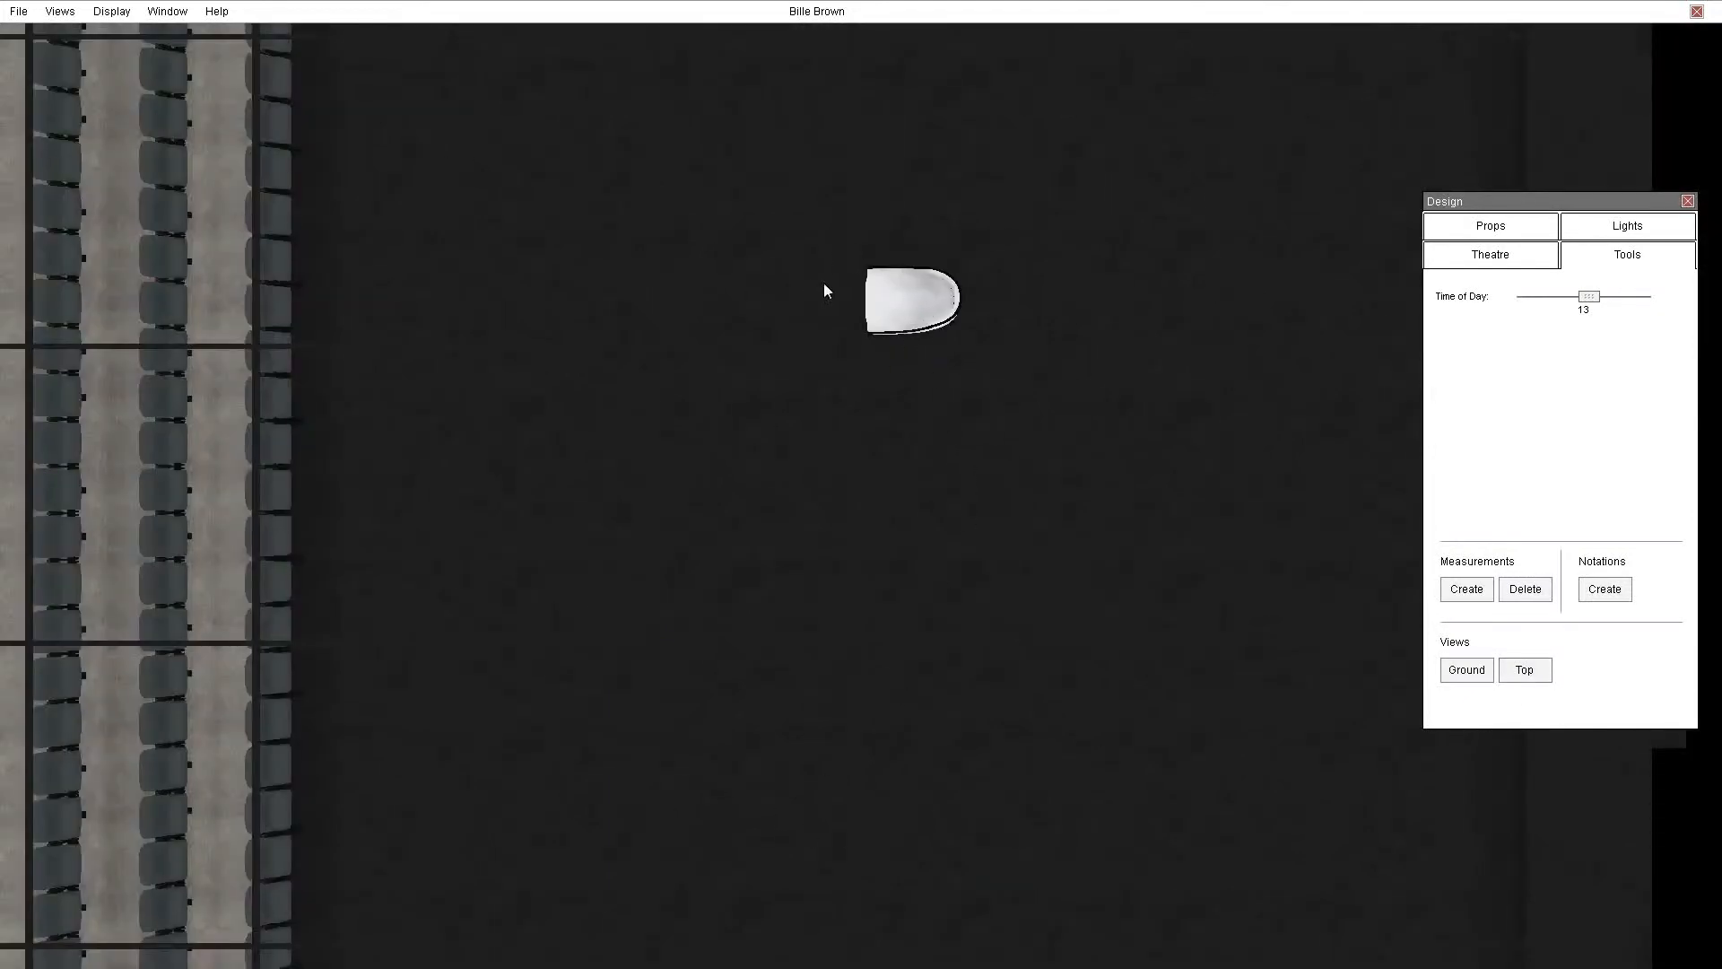
click(1521, 234)
click(917, 325)
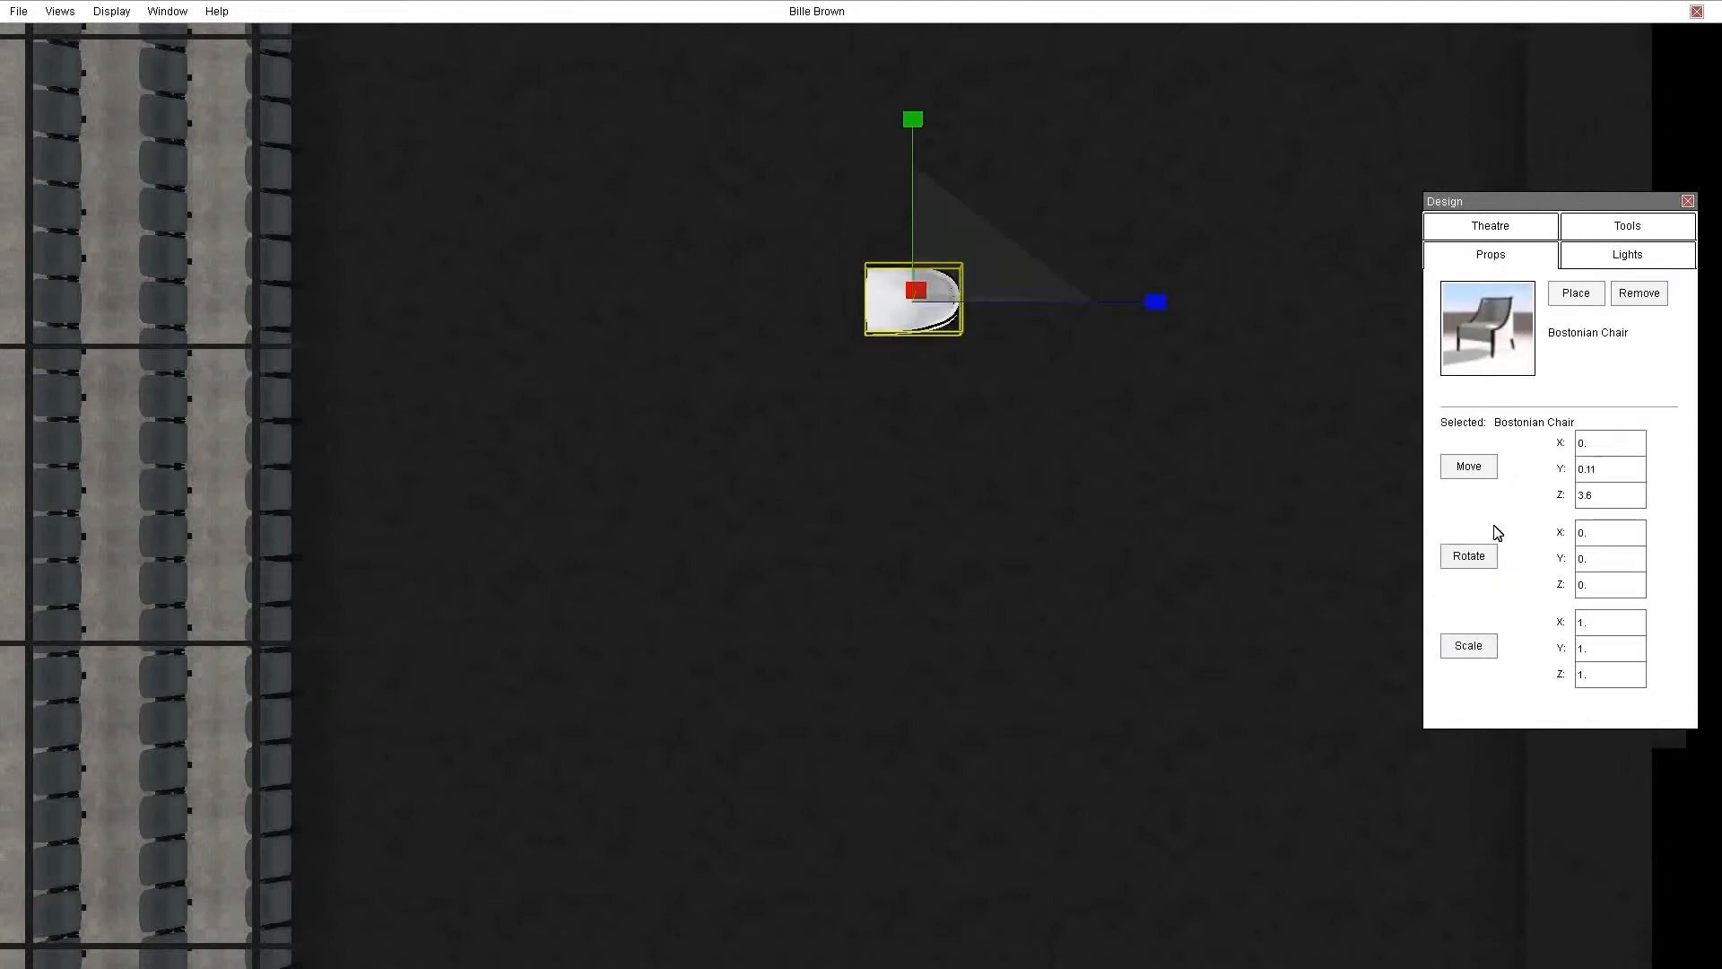
drag(959, 283, 811, 471)
drag(773, 310, 752, 348)
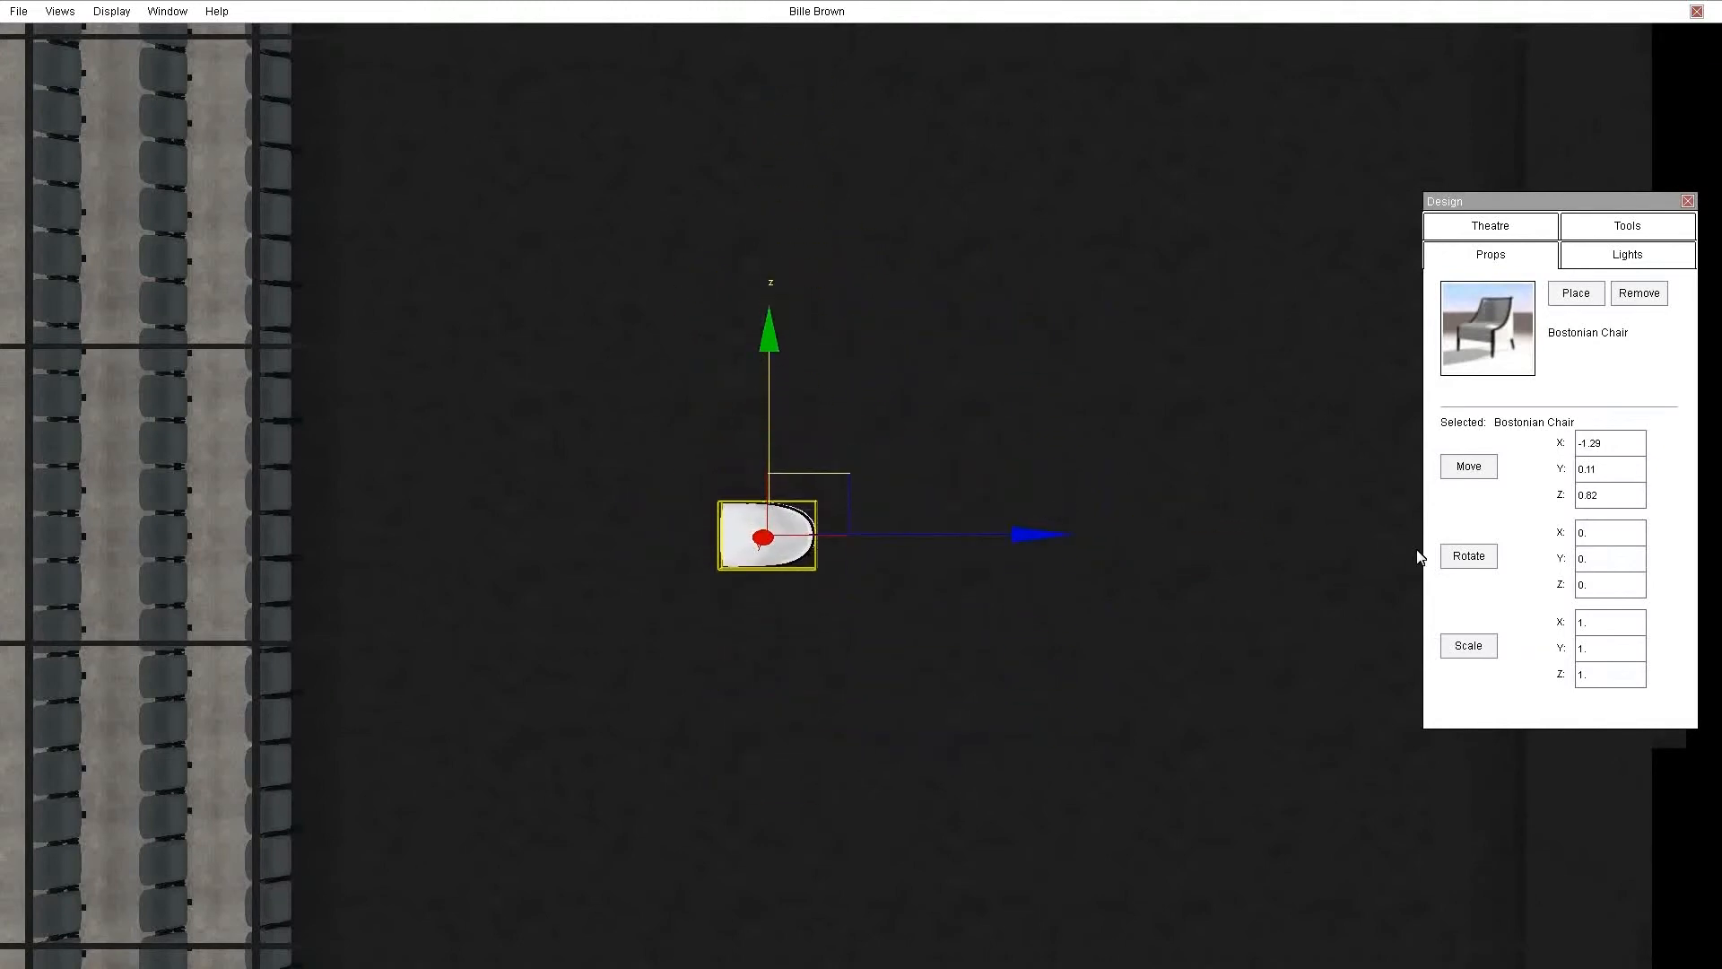
Turn the chair on the floor plane to a rotation of about X -41.18, and return to the ground view
click(1466, 560)
drag(954, 593, 872, 600)
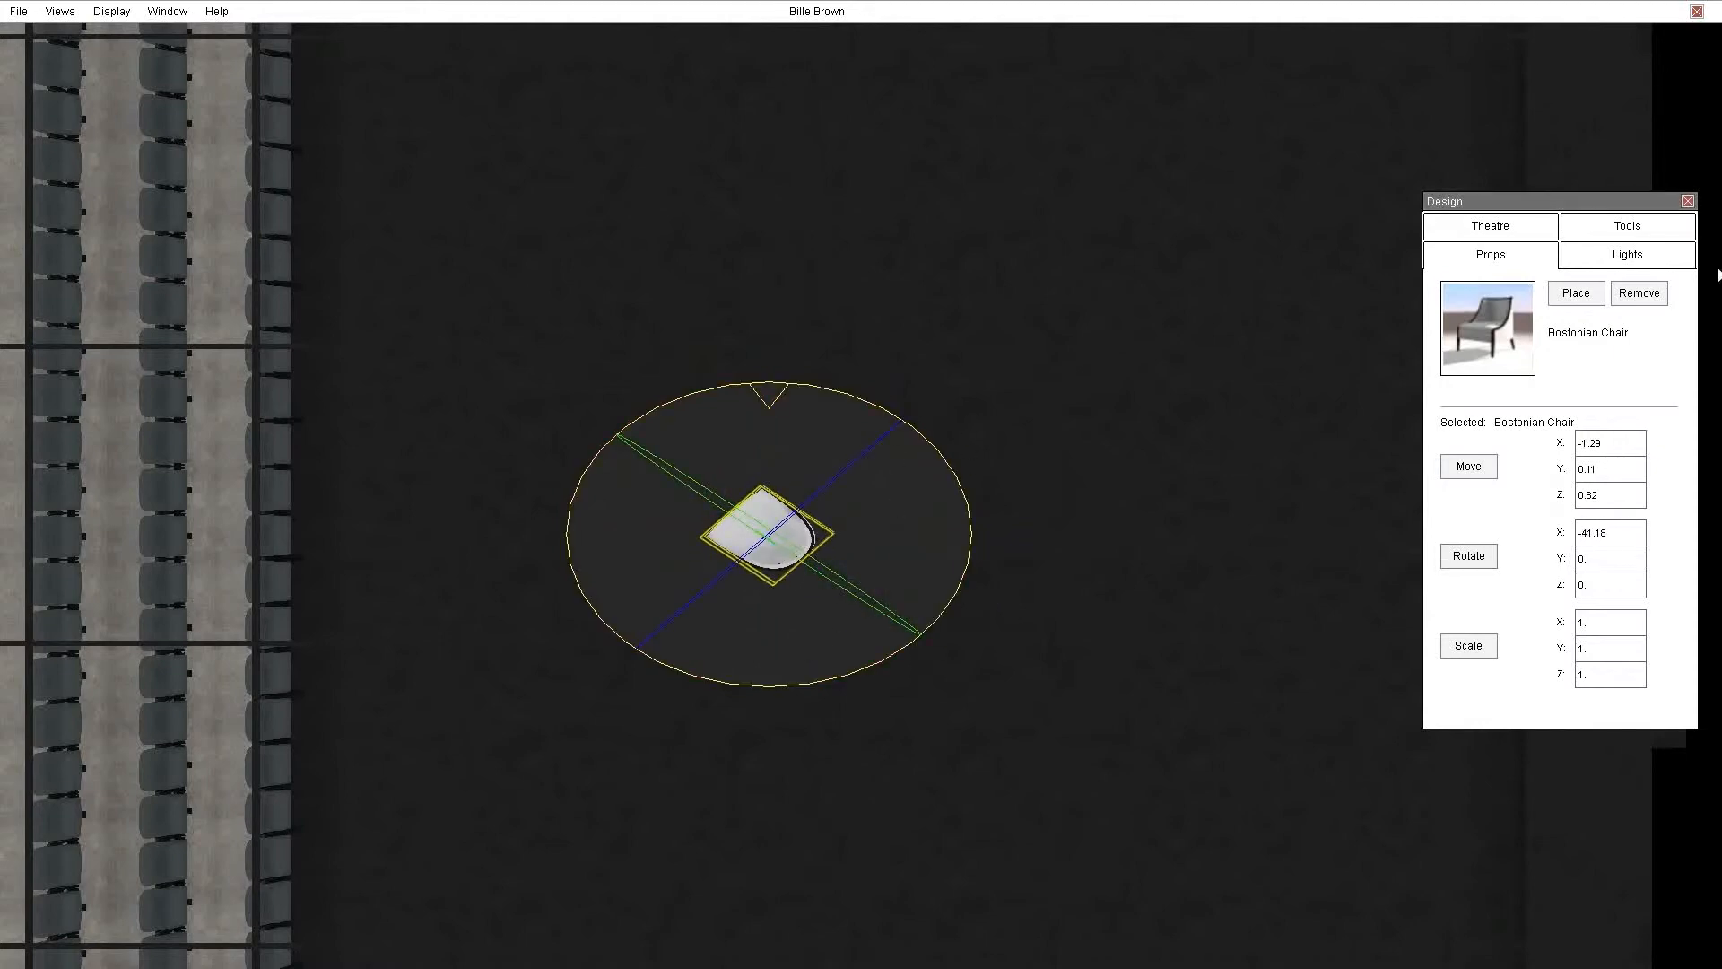
click(1626, 233)
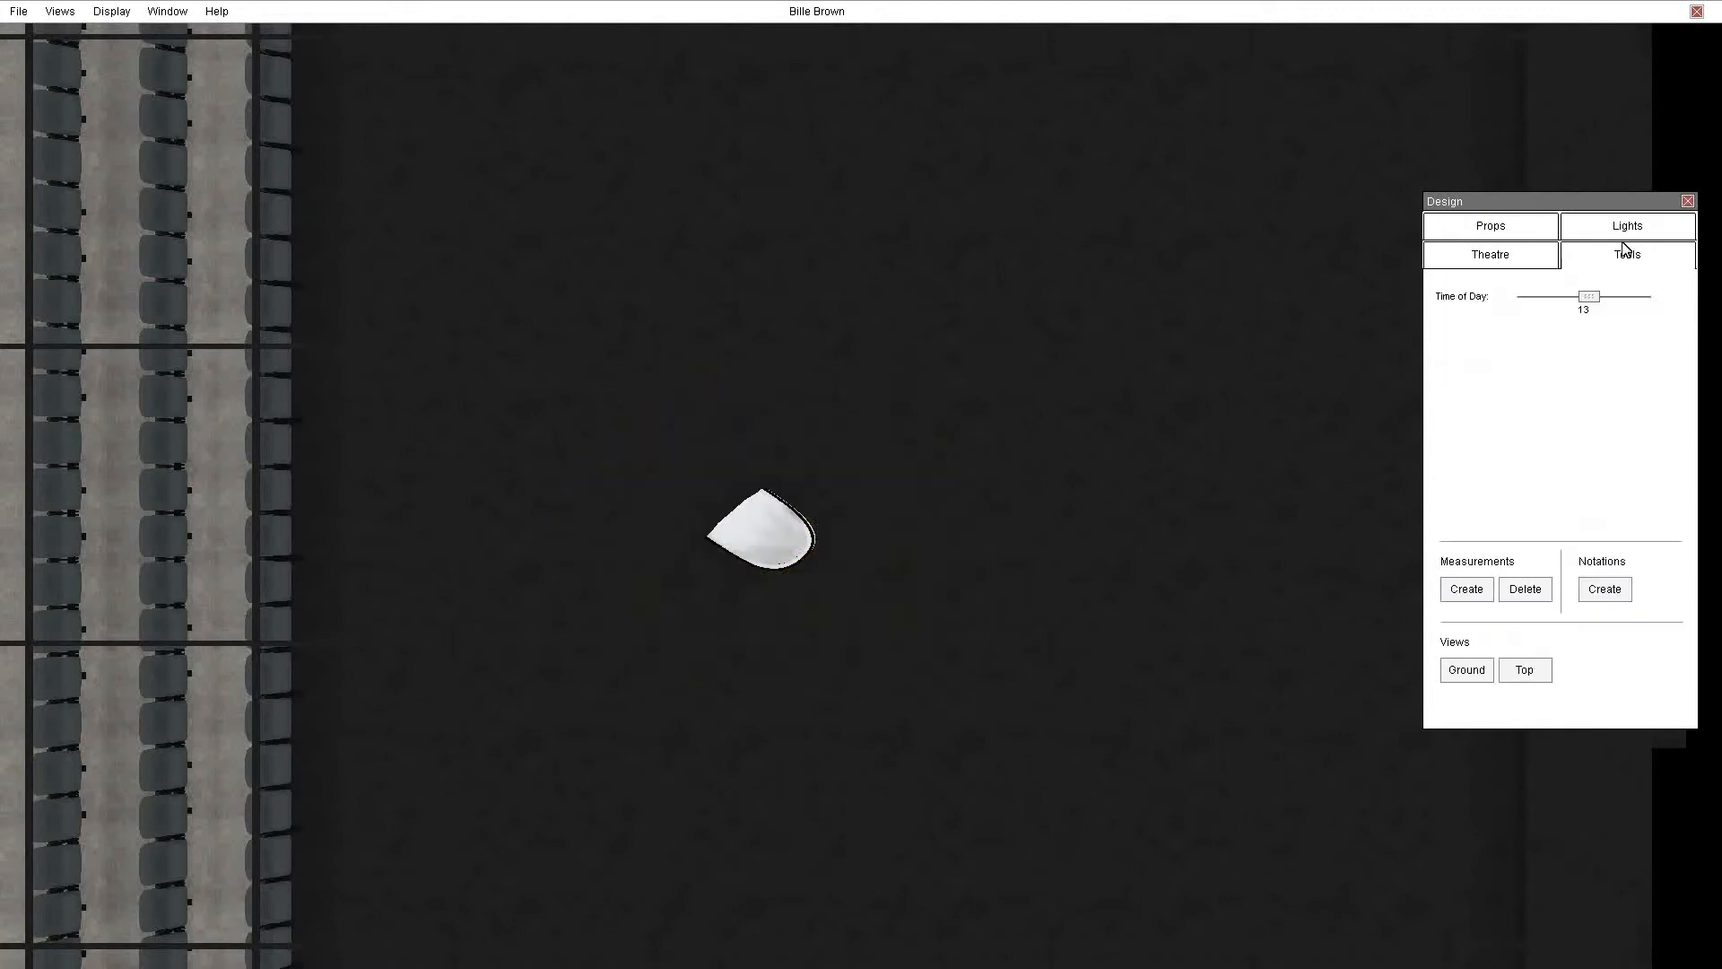
click(1472, 673)
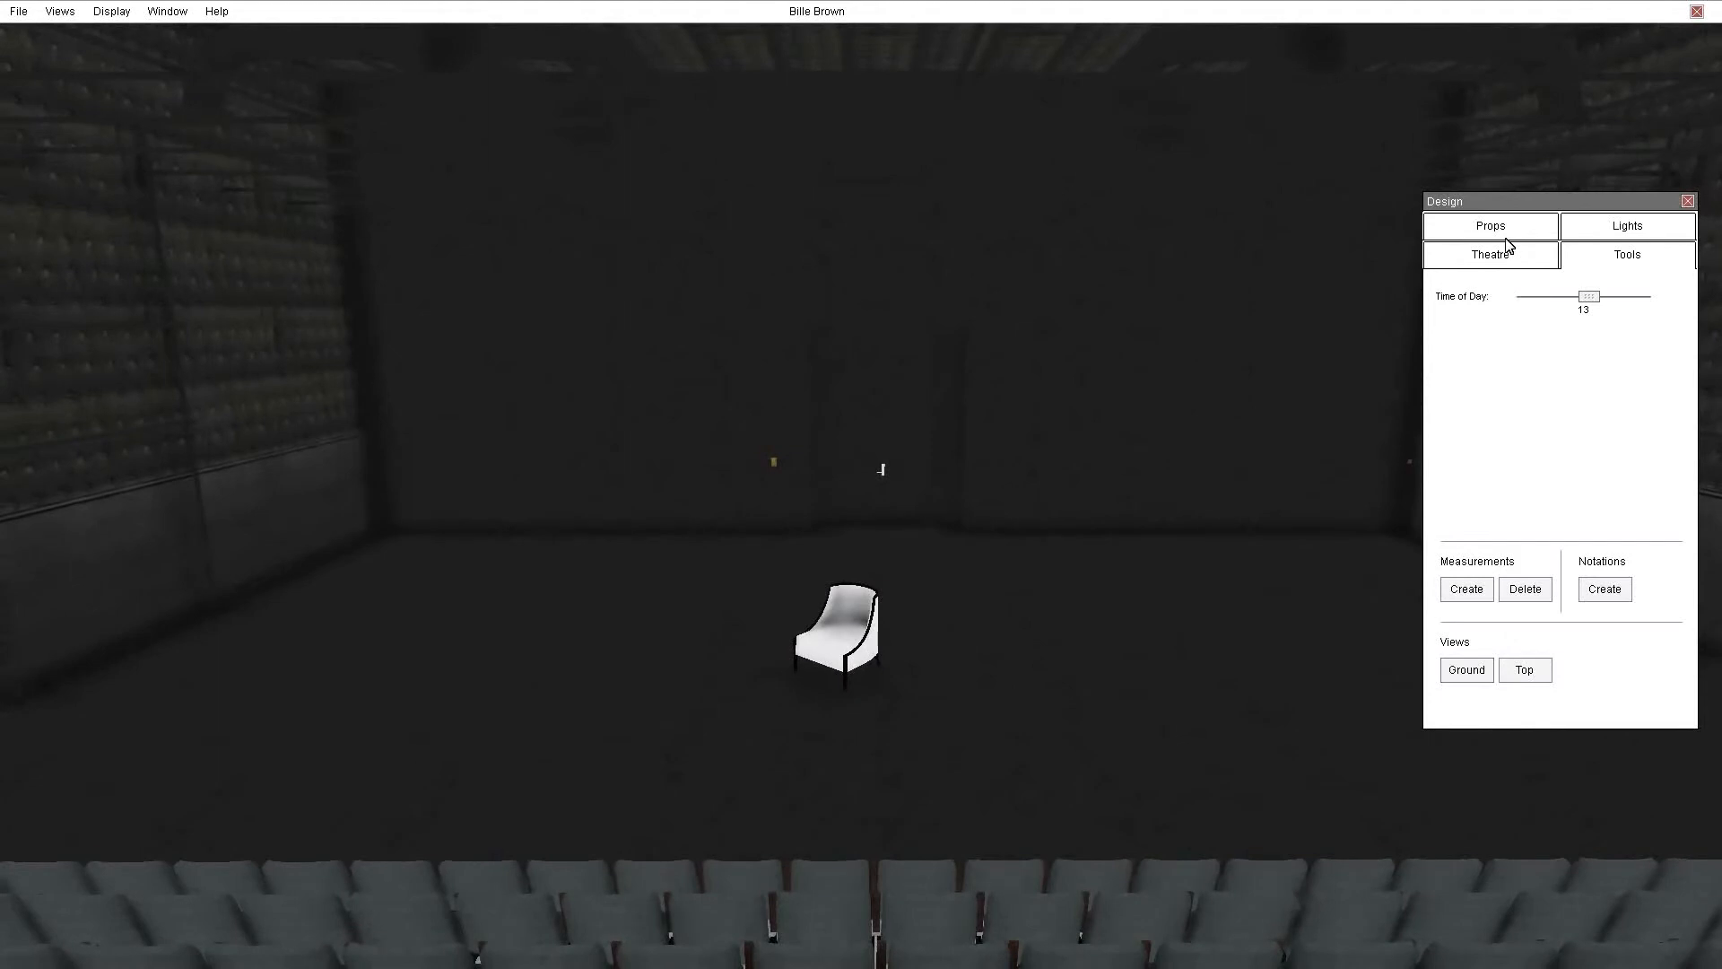
Search the prop library for "Tabl" and choose the Occasional Table
click(1505, 234)
click(1497, 363)
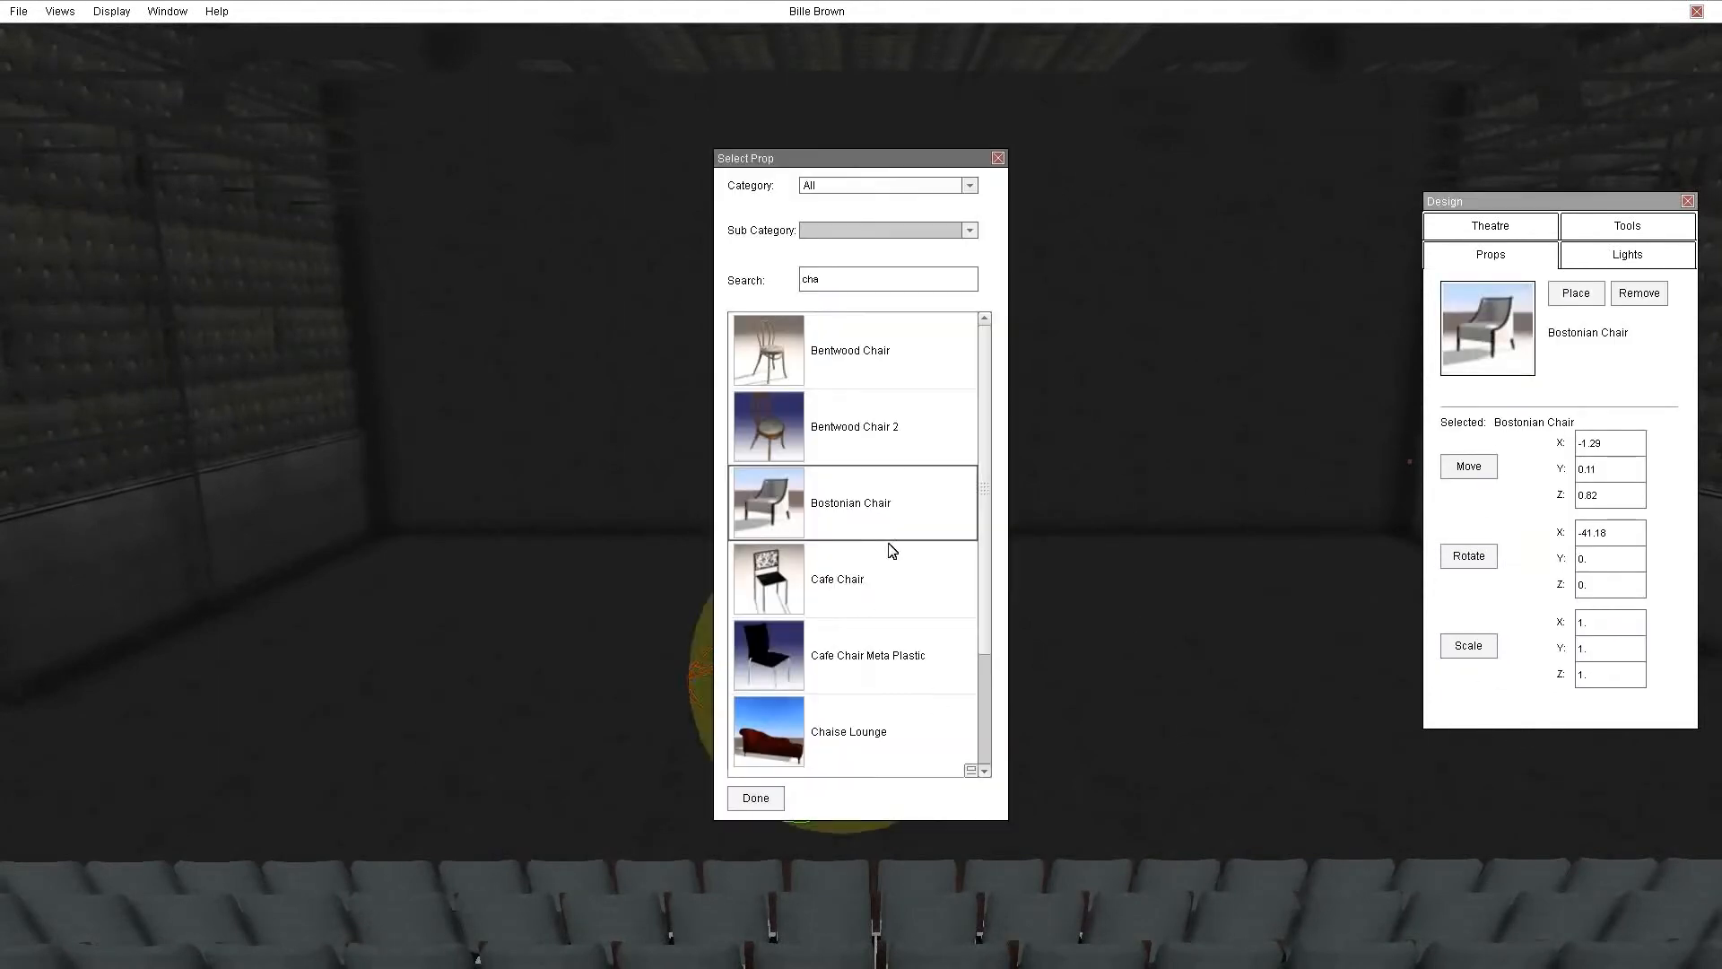
double_click(846, 281)
text(Tab)
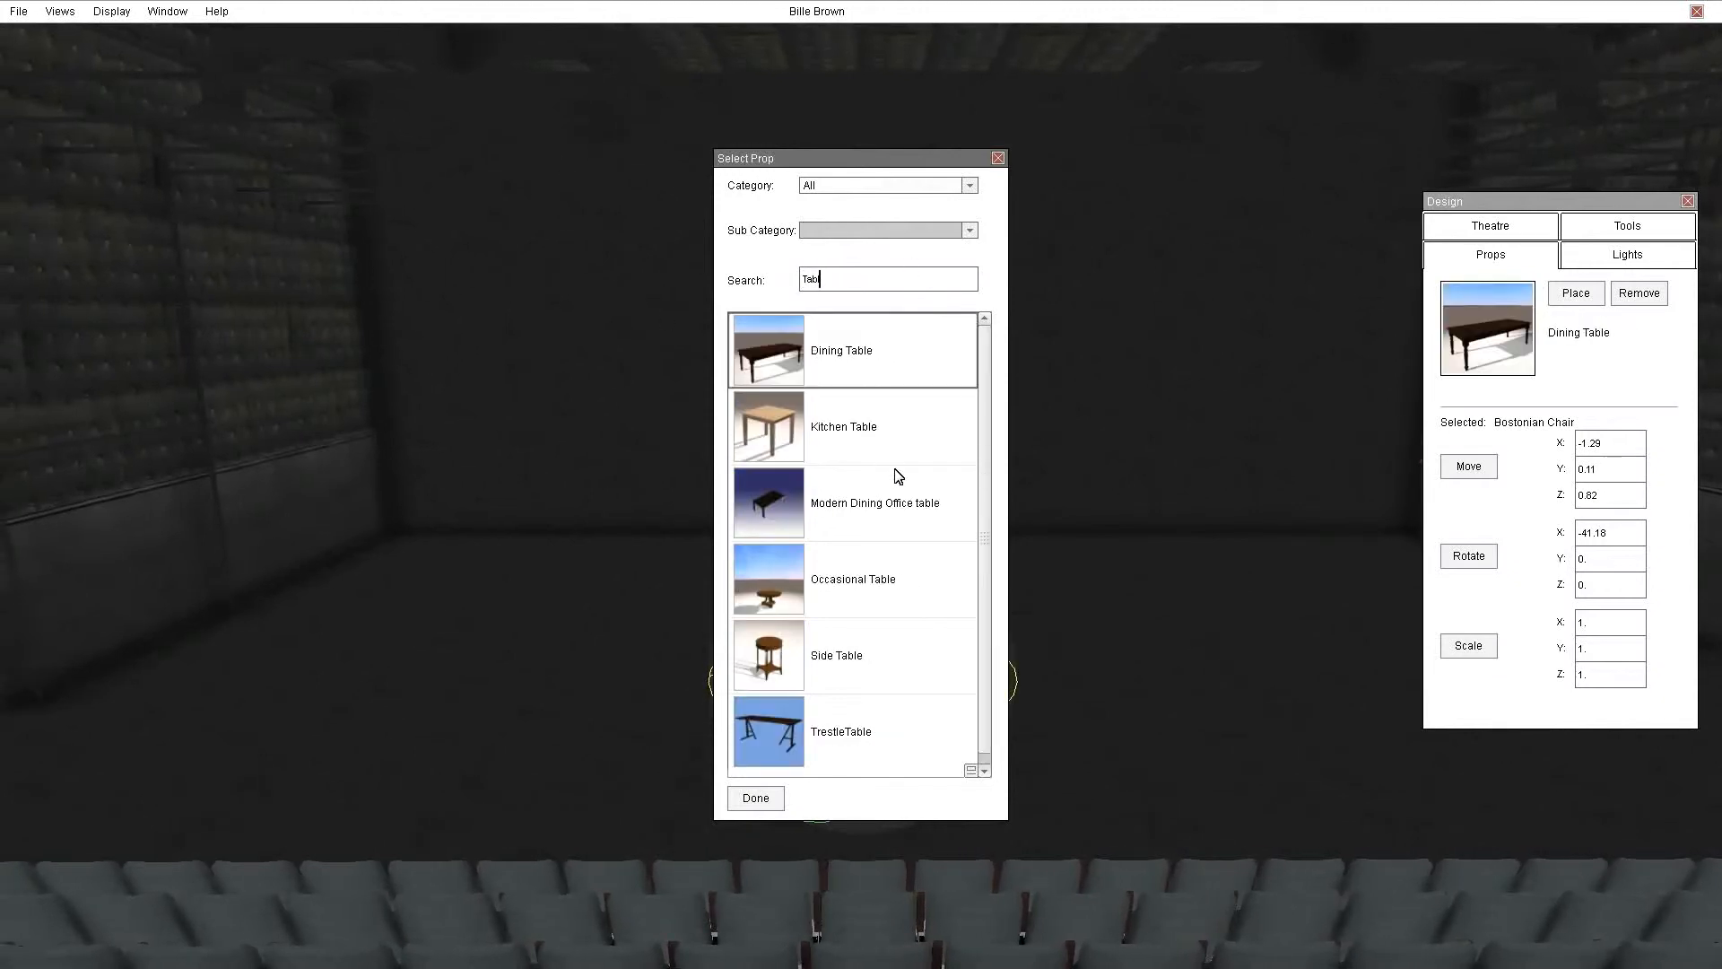
scroll(900, 493, down, 1)
text(l)
scroll(866, 601, down, 1)
scroll(834, 529, up, 1)
click(793, 606)
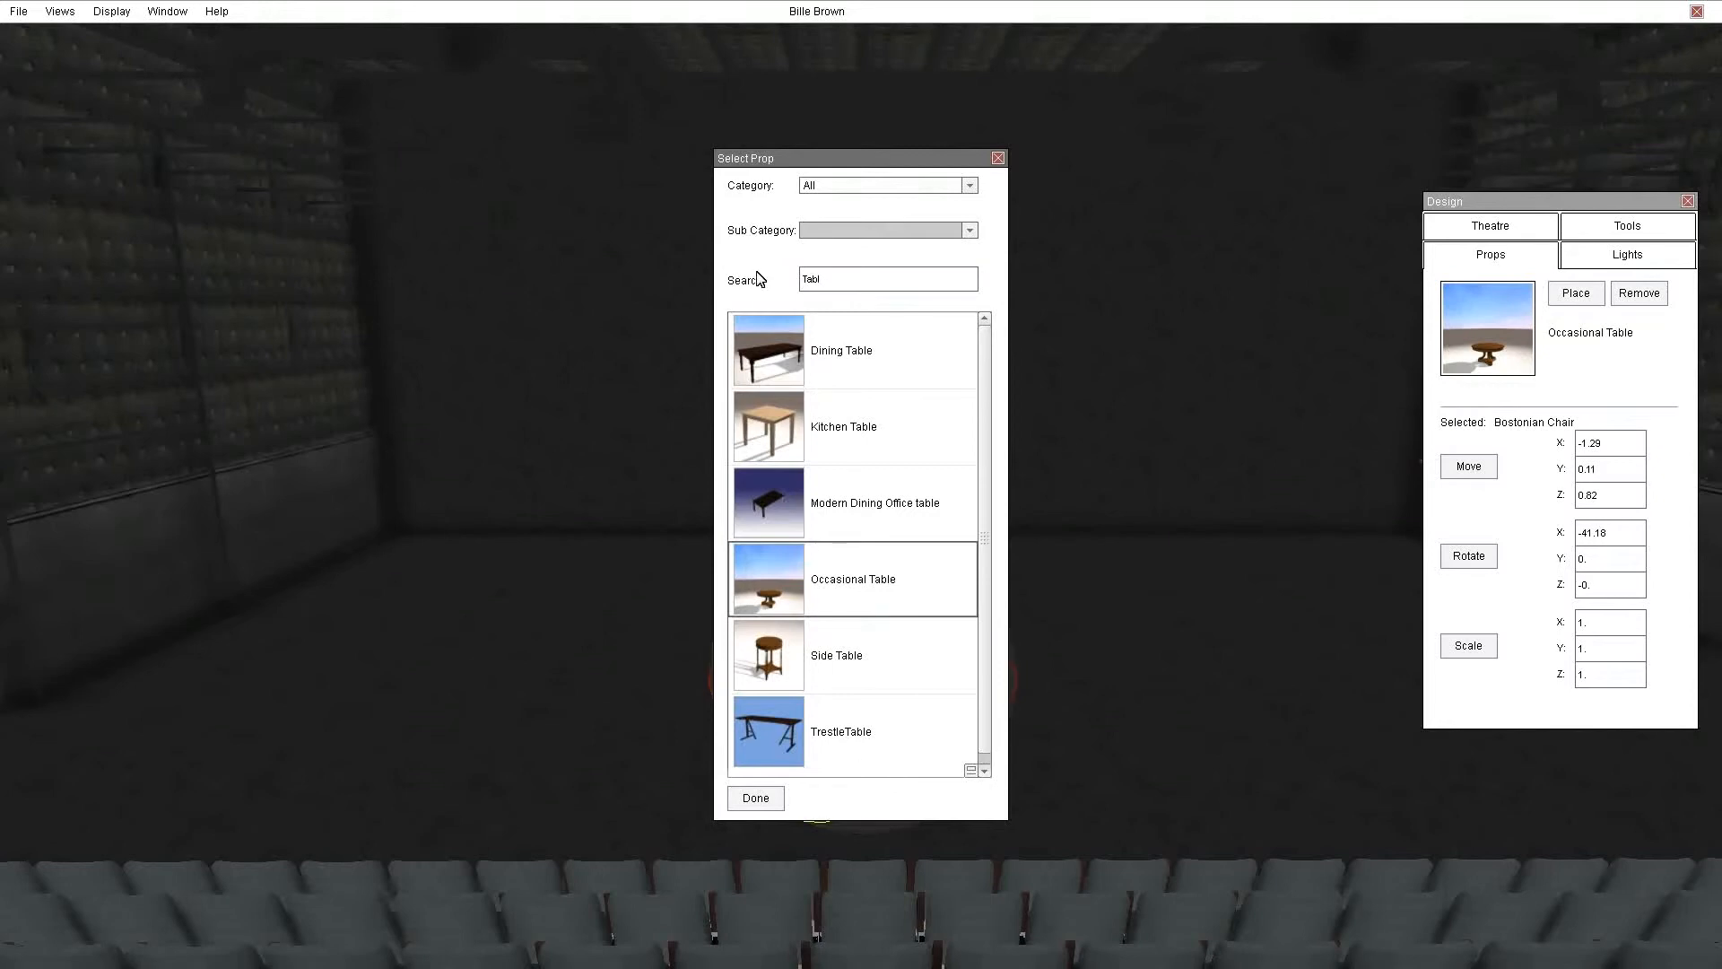
Move the prop library window clear of the stage and place the Occasional Table to the right of the chair
drag(877, 157, 195, 54)
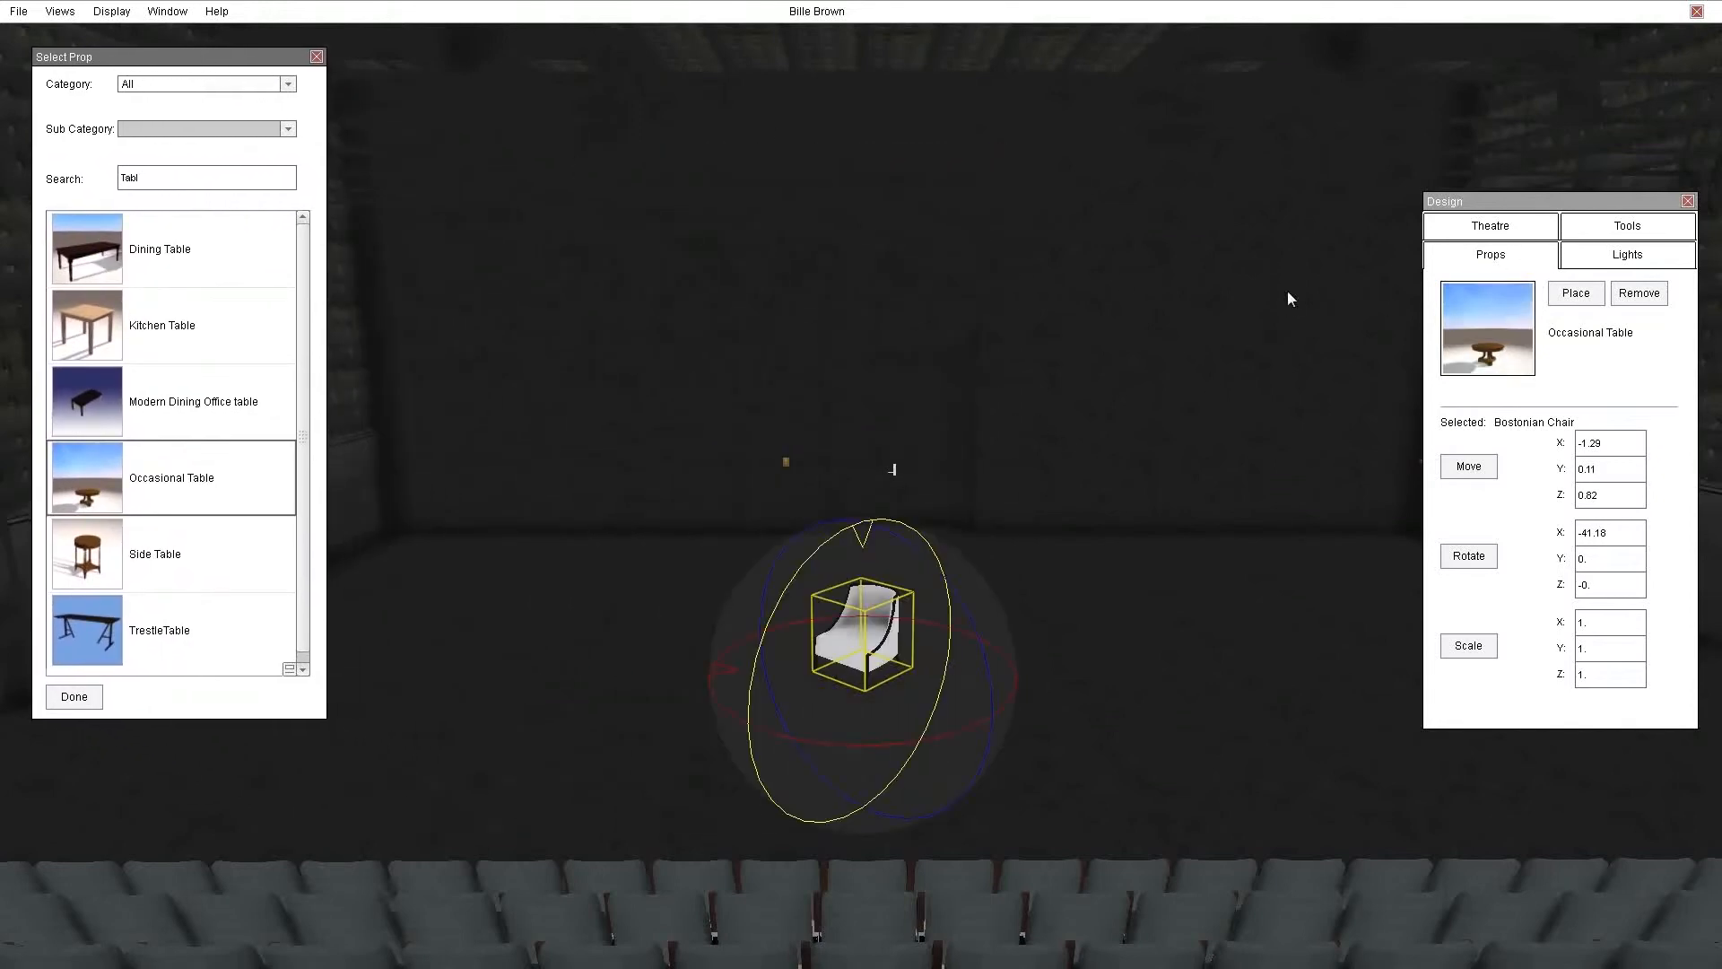
click(1580, 296)
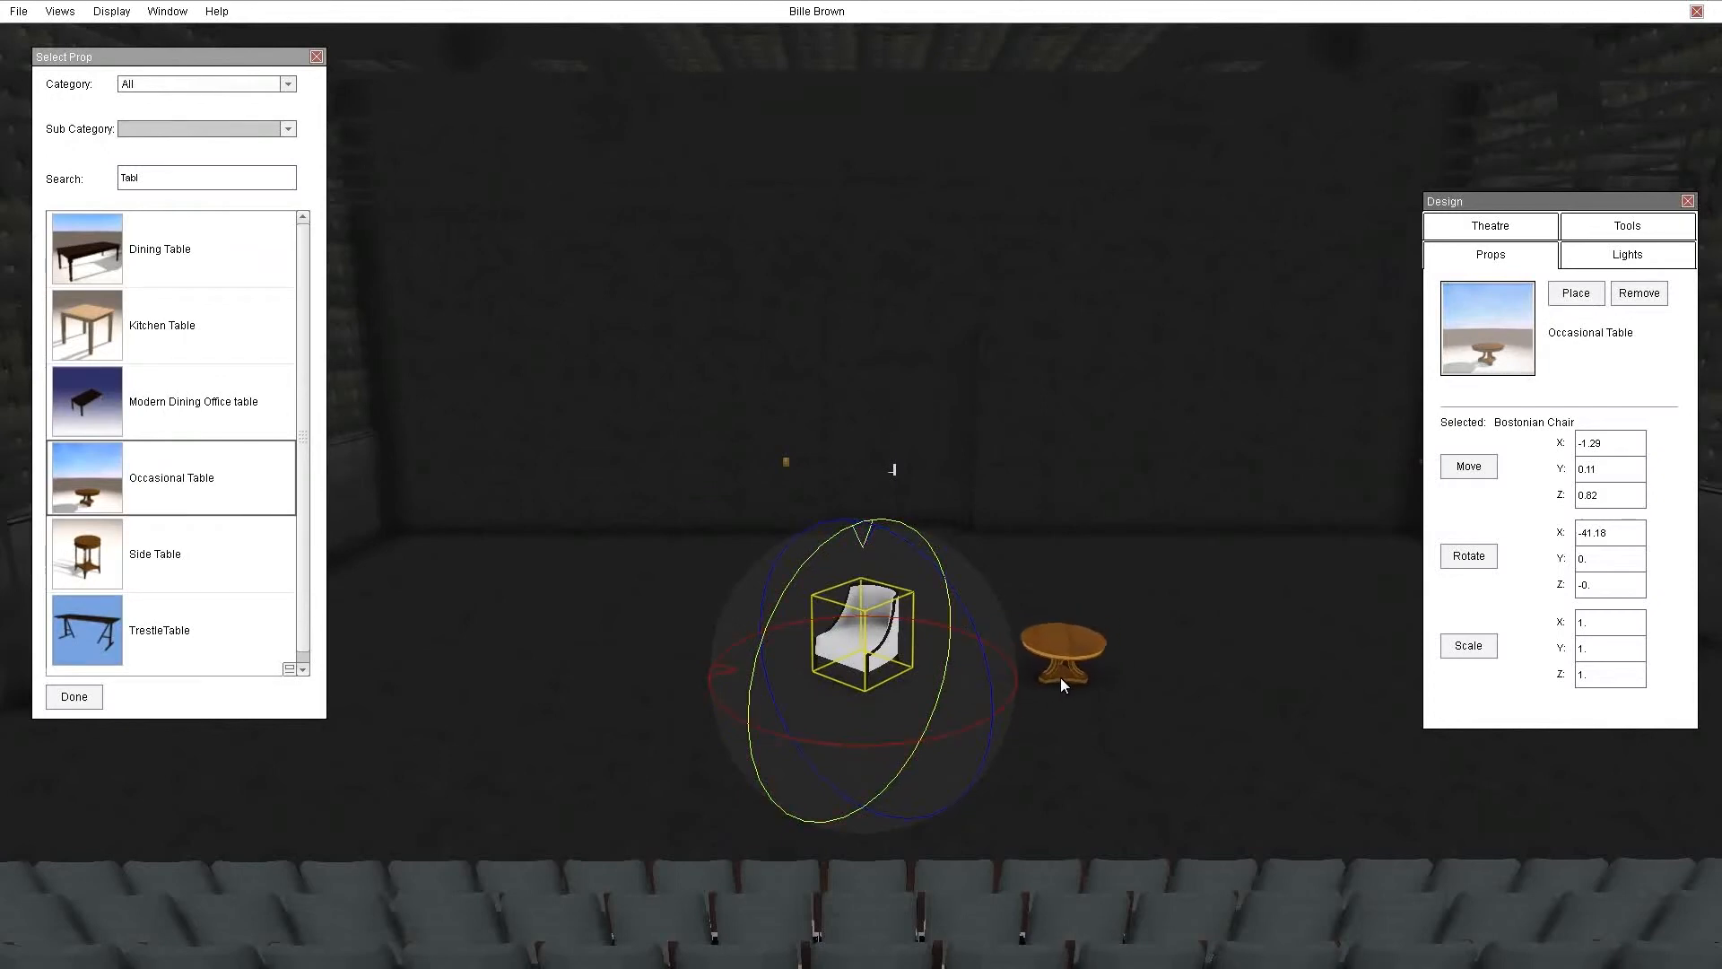
click(1061, 679)
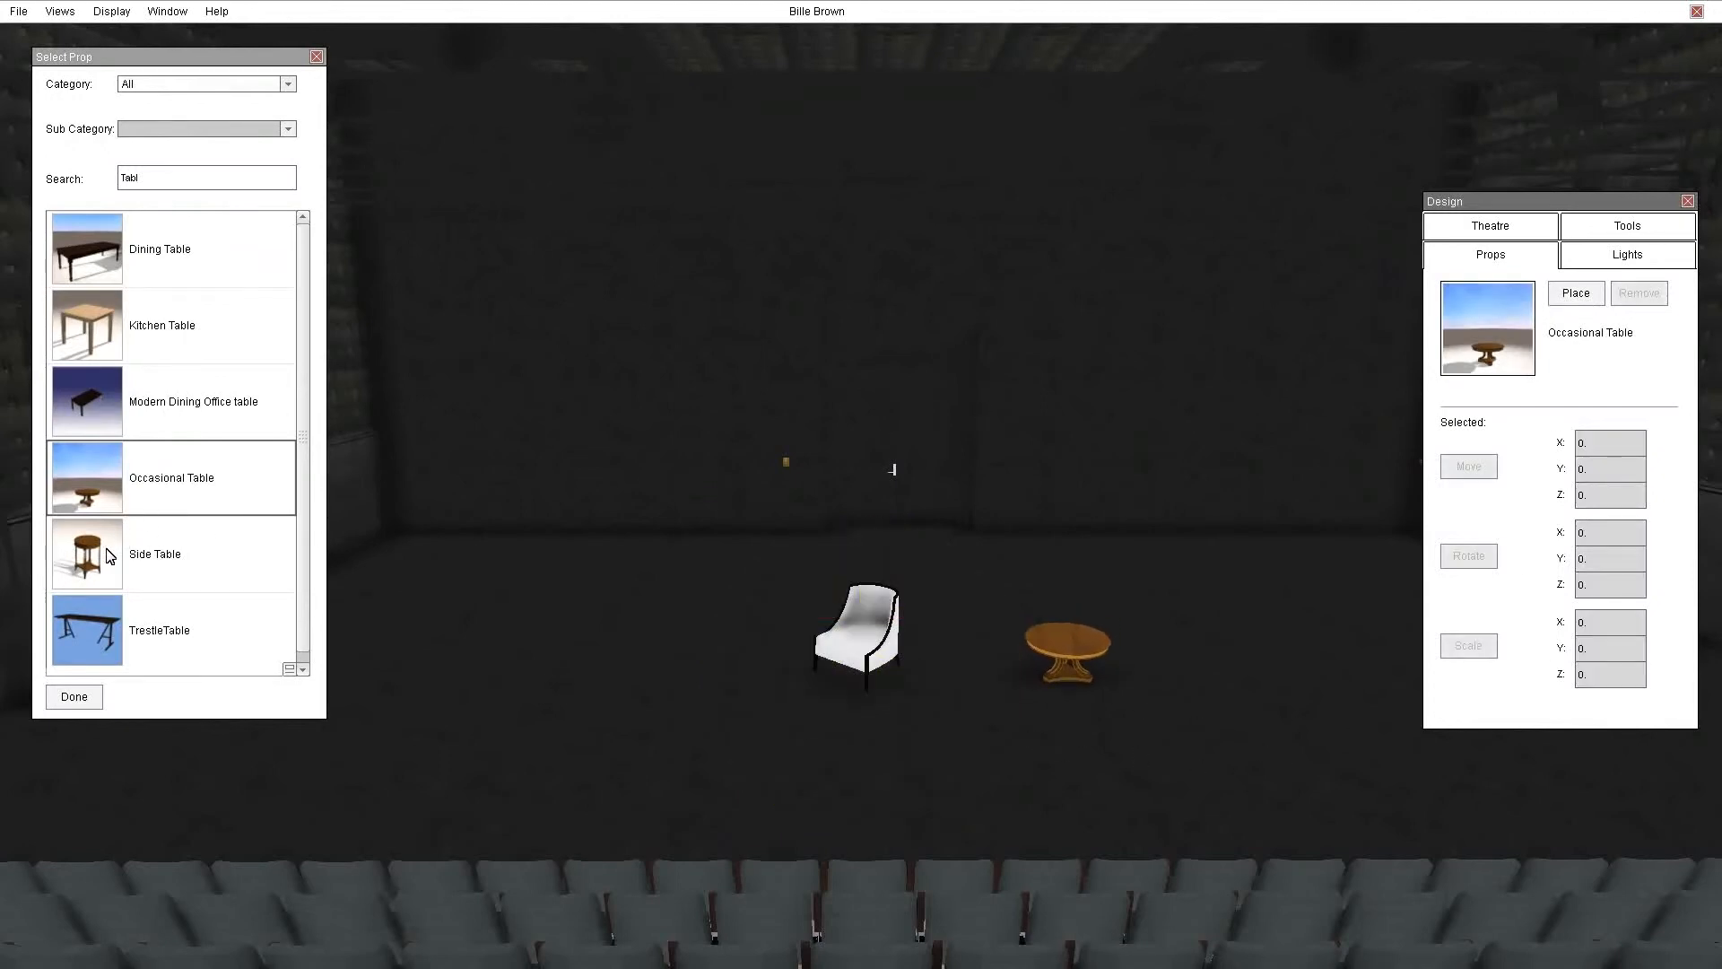
Filter the prop library to the Columns category and clear the search text
click(180, 86)
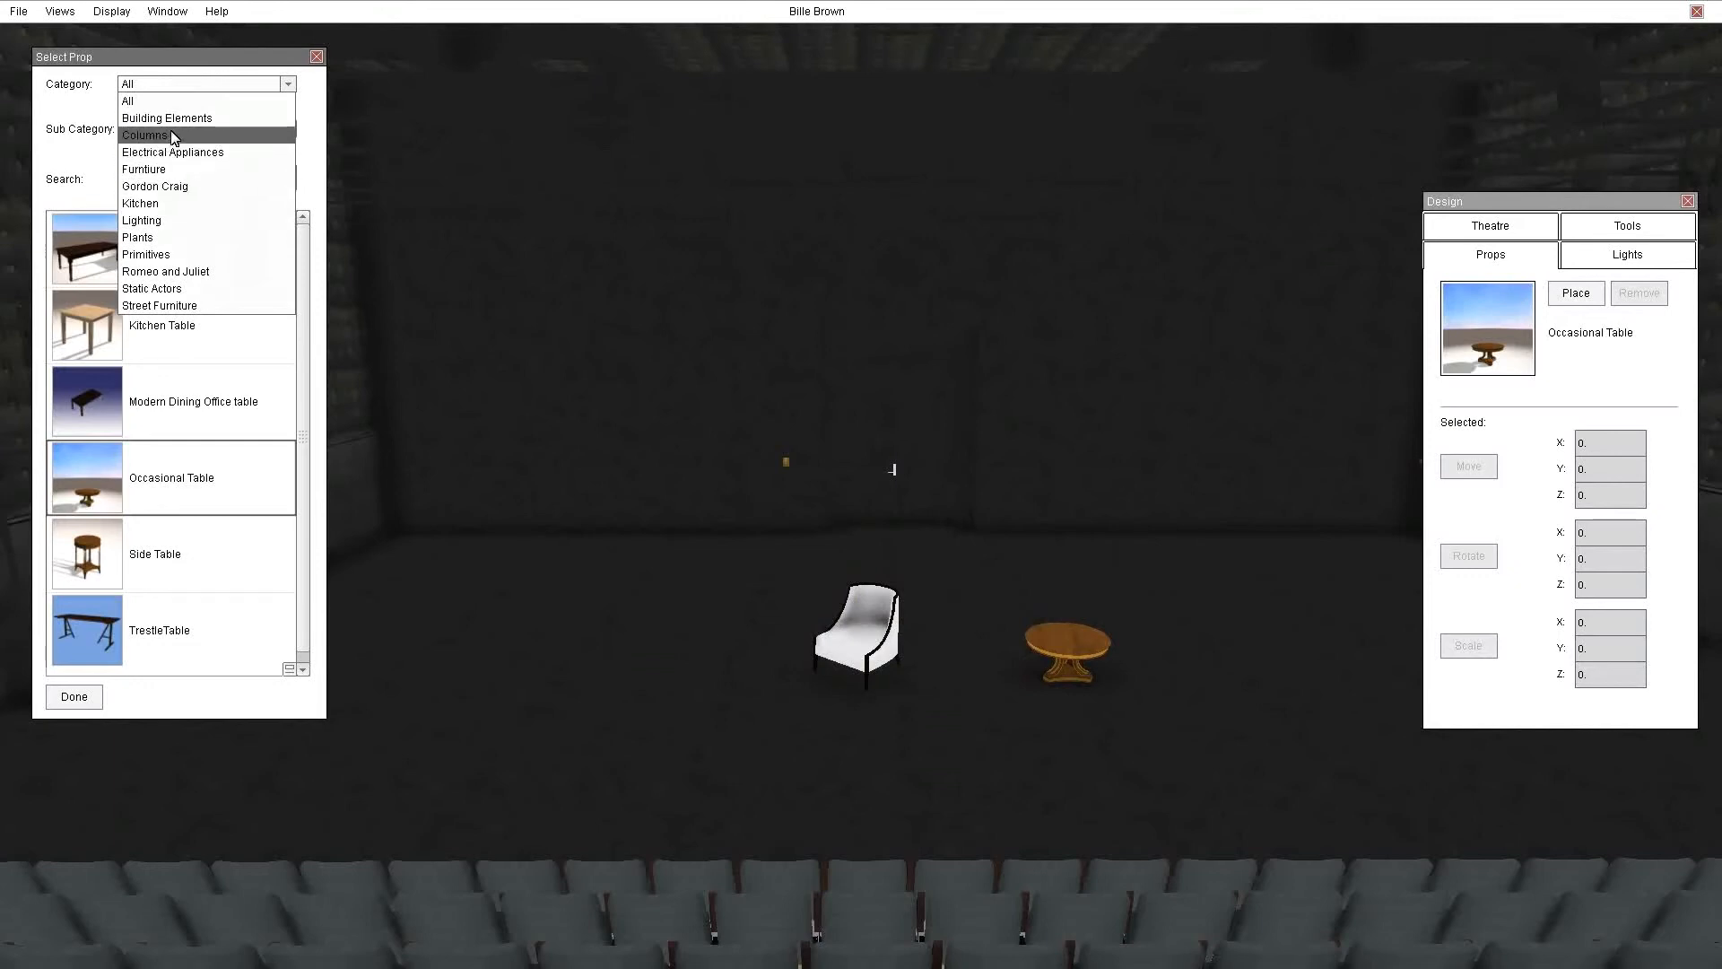
click(173, 136)
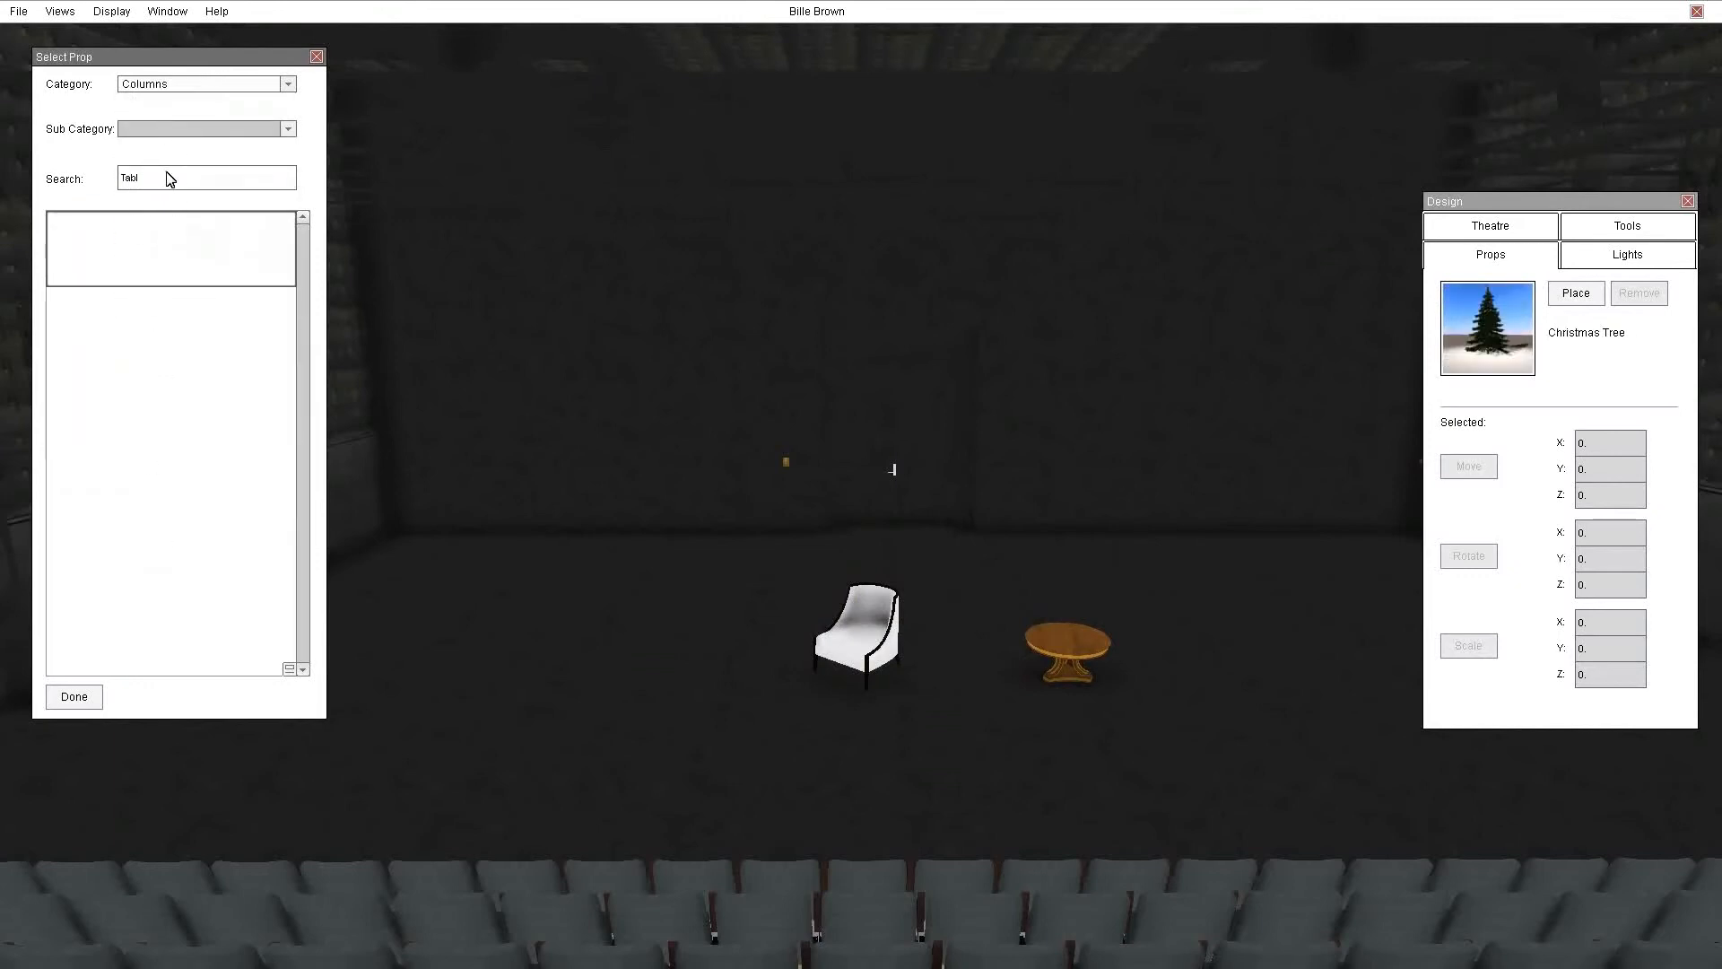
key(BackSpace)
key(BackSpace)
key(BackSpace)
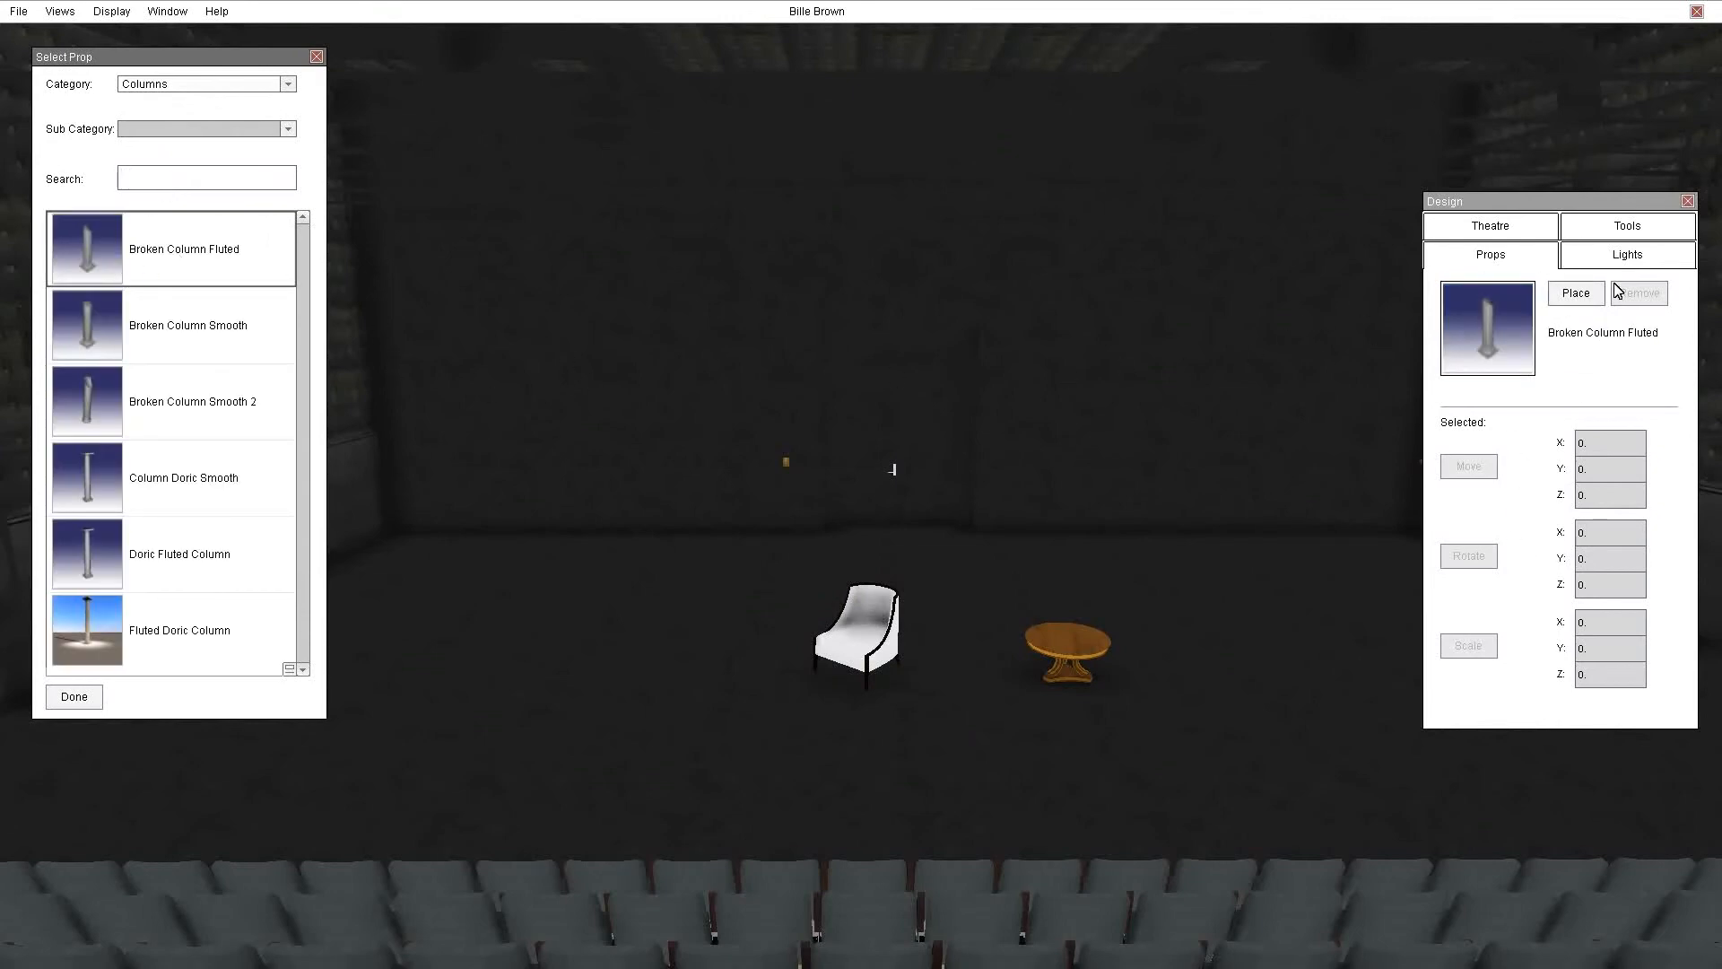
Place a Broken Column Fluted to the left of the chair, and delete it from the stage
click(1575, 293)
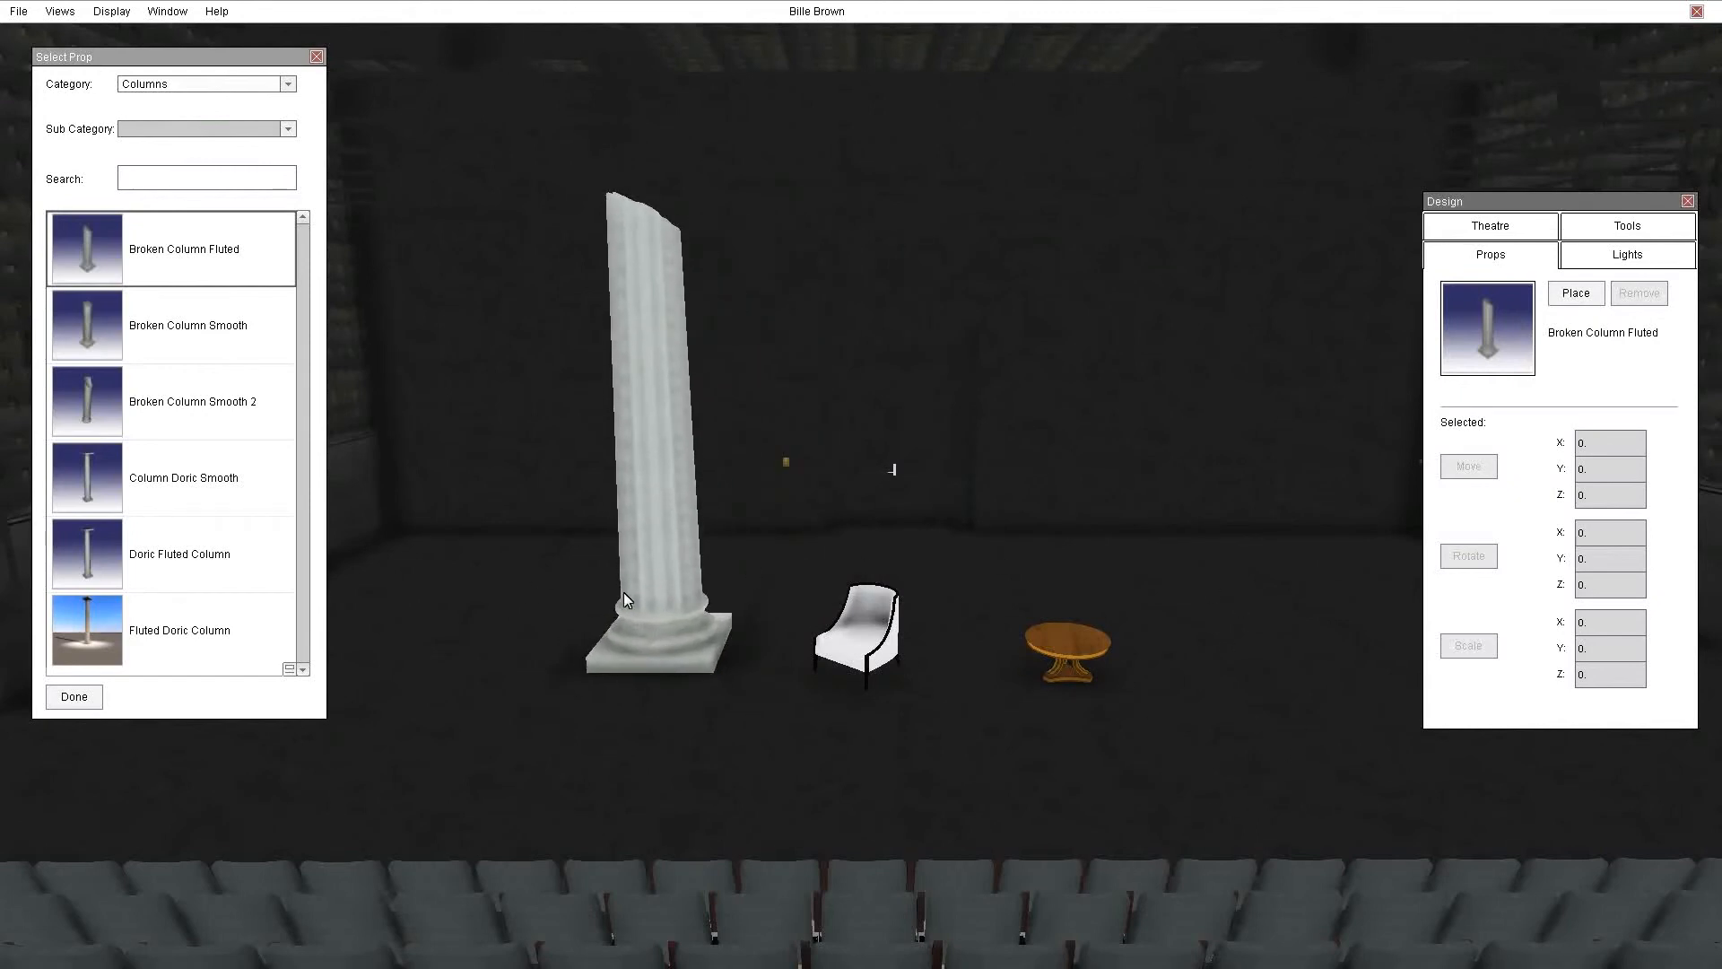
click(692, 535)
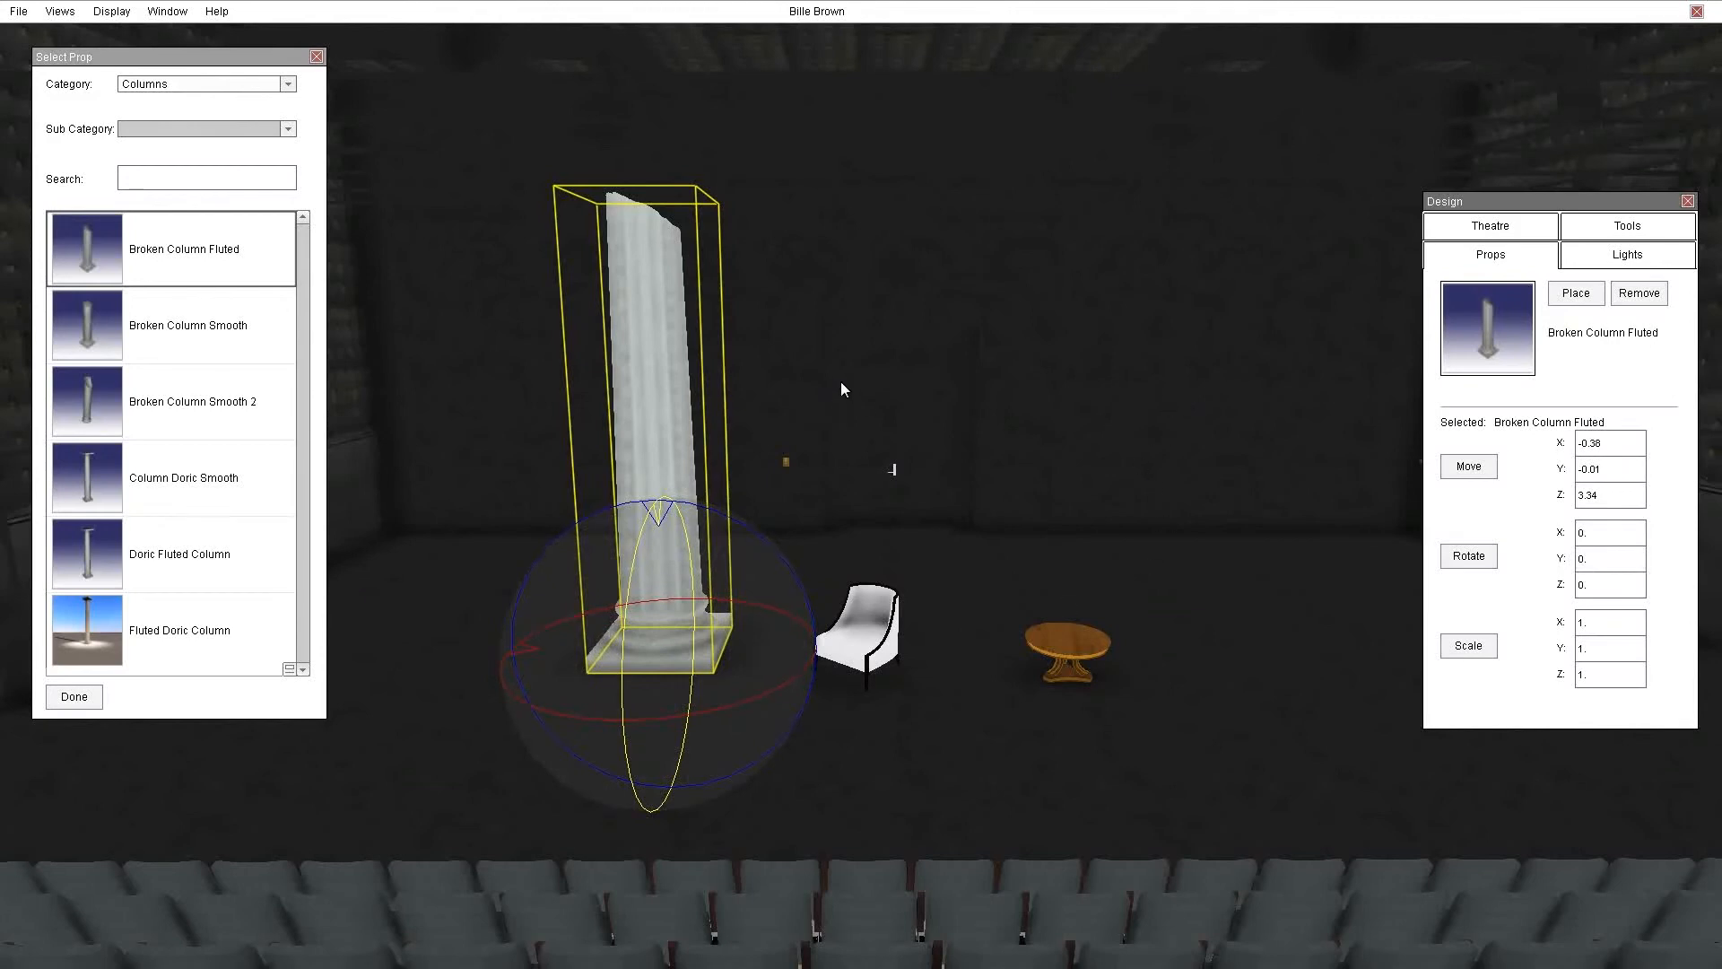
key(Delete)
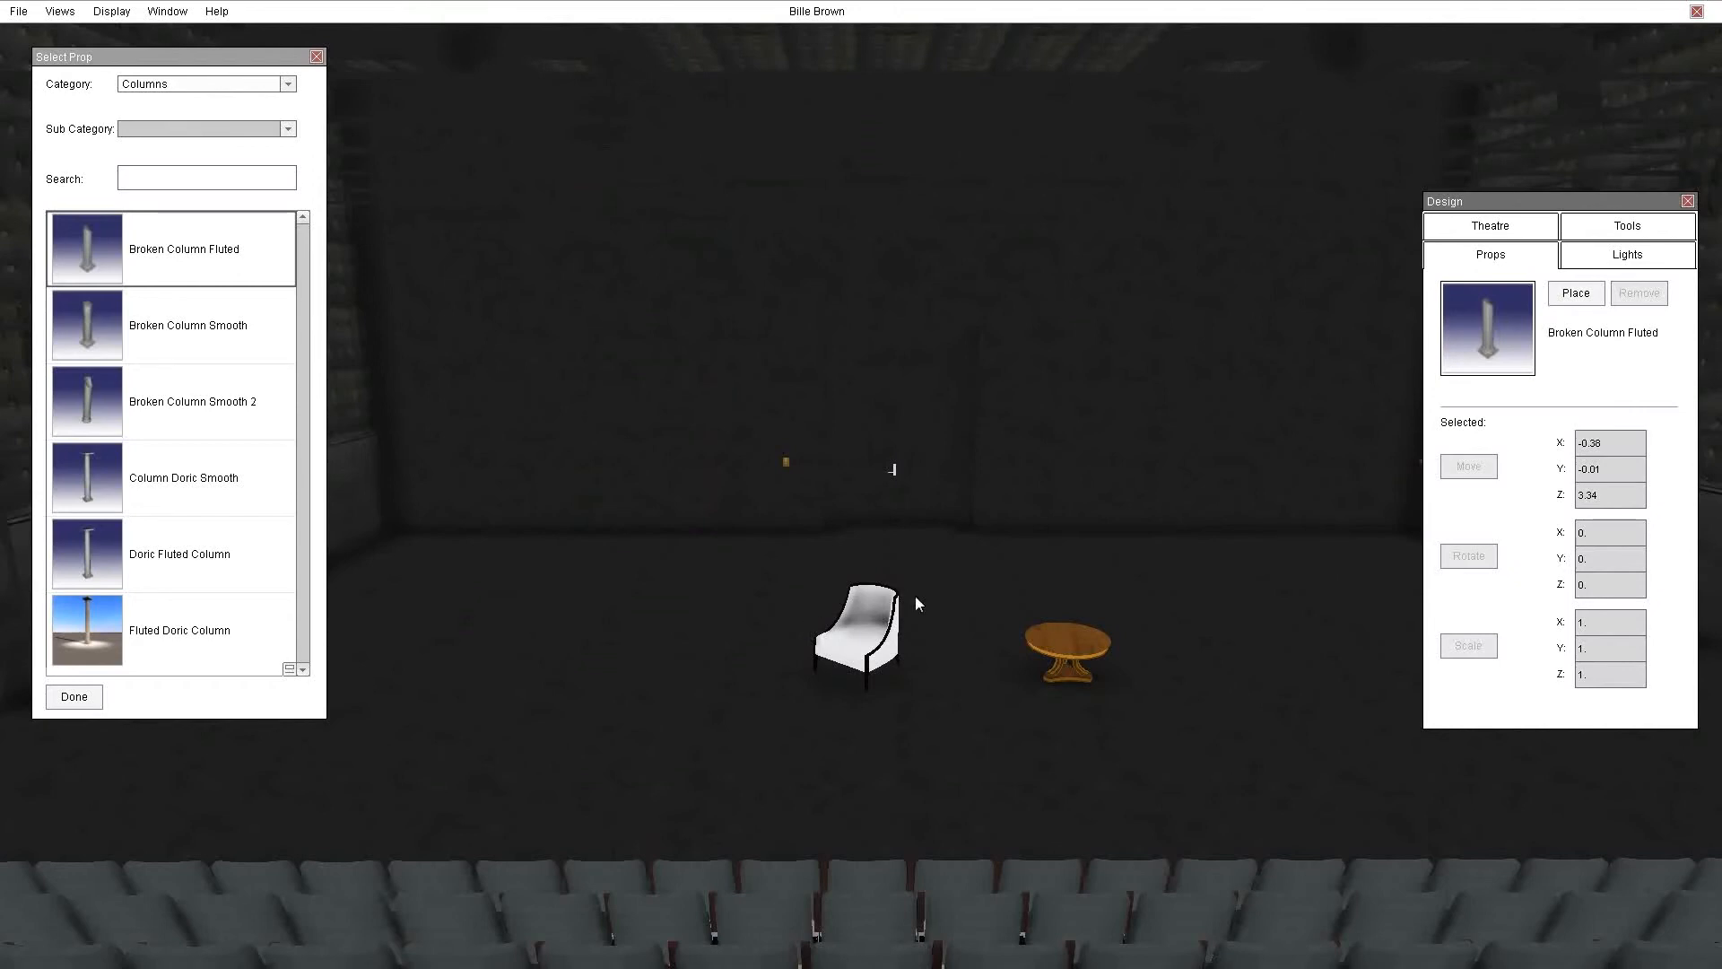
click(115, 11)
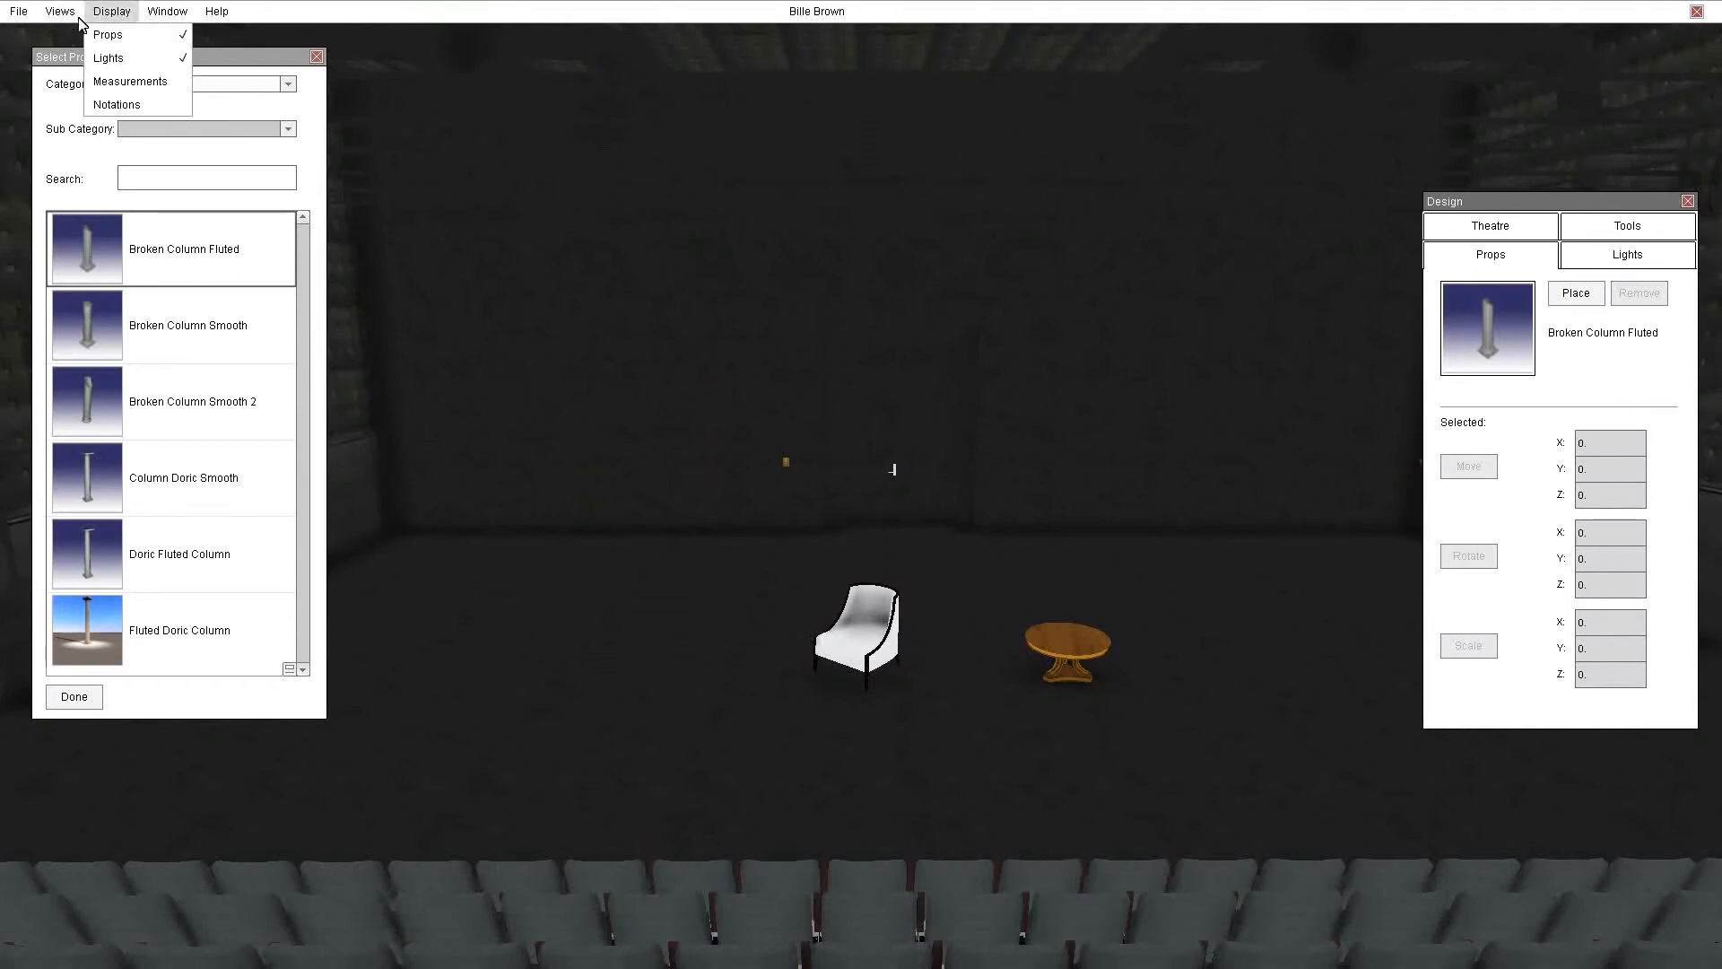
click(73, 16)
click(72, 16)
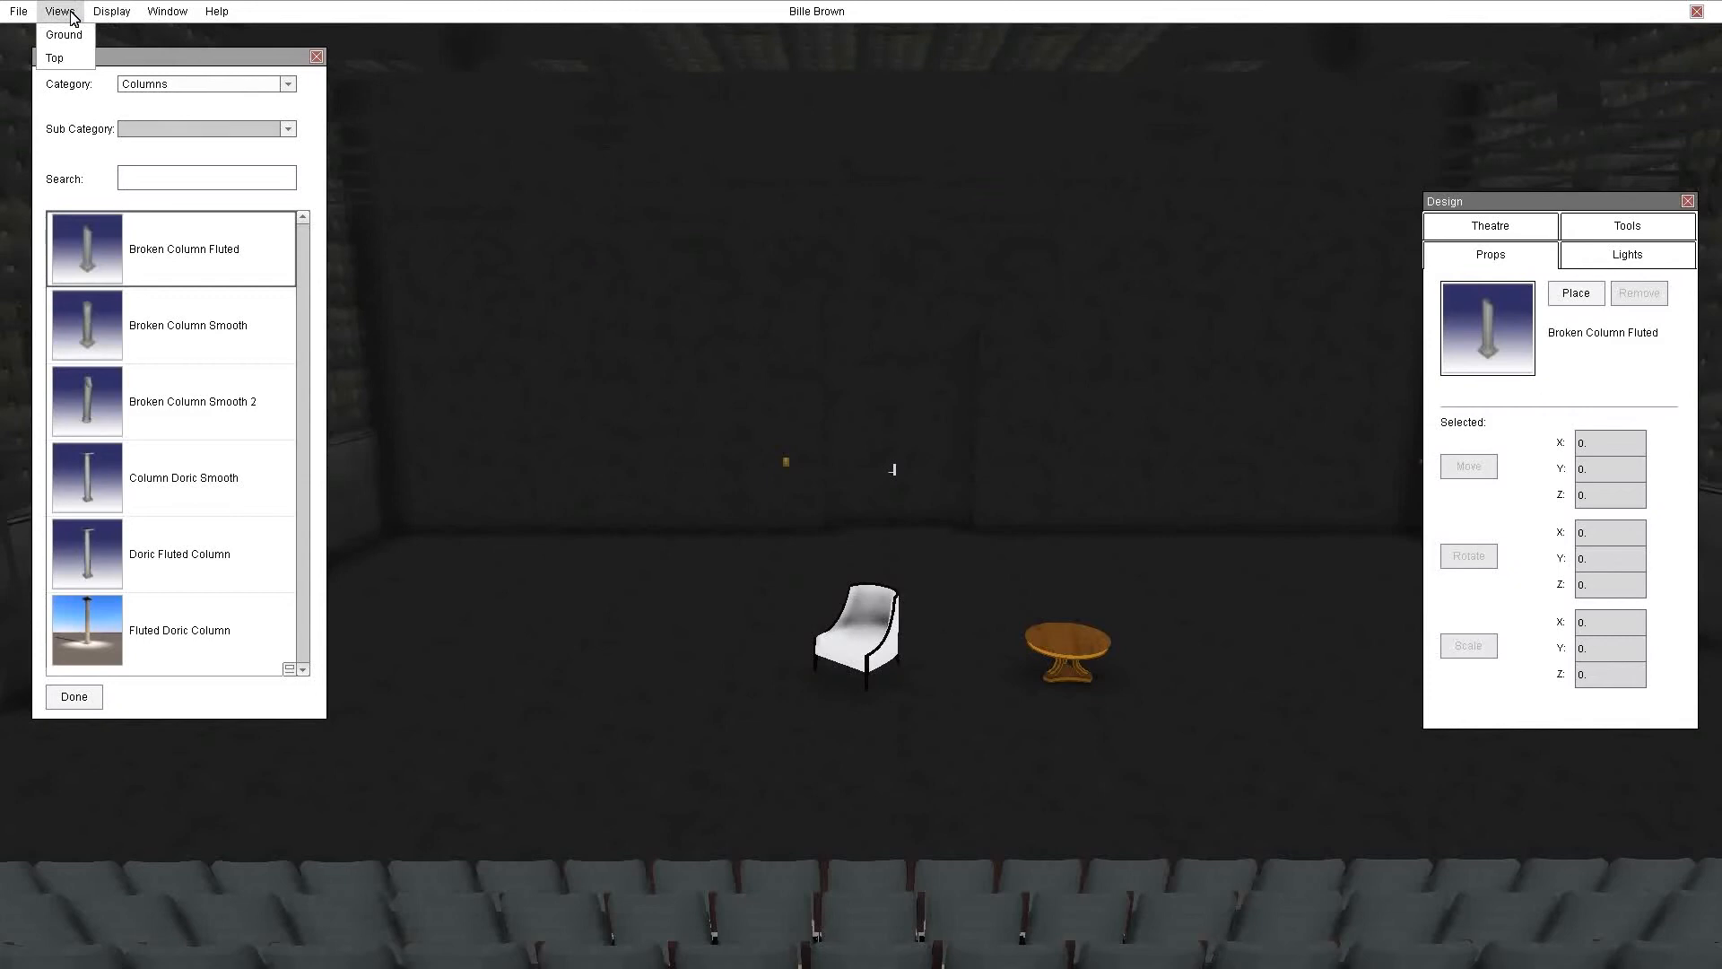
Open the asset list clear of the props and highlight the Bostonian Chair and the Occasional Table on stage from it
click(177, 18)
click(180, 20)
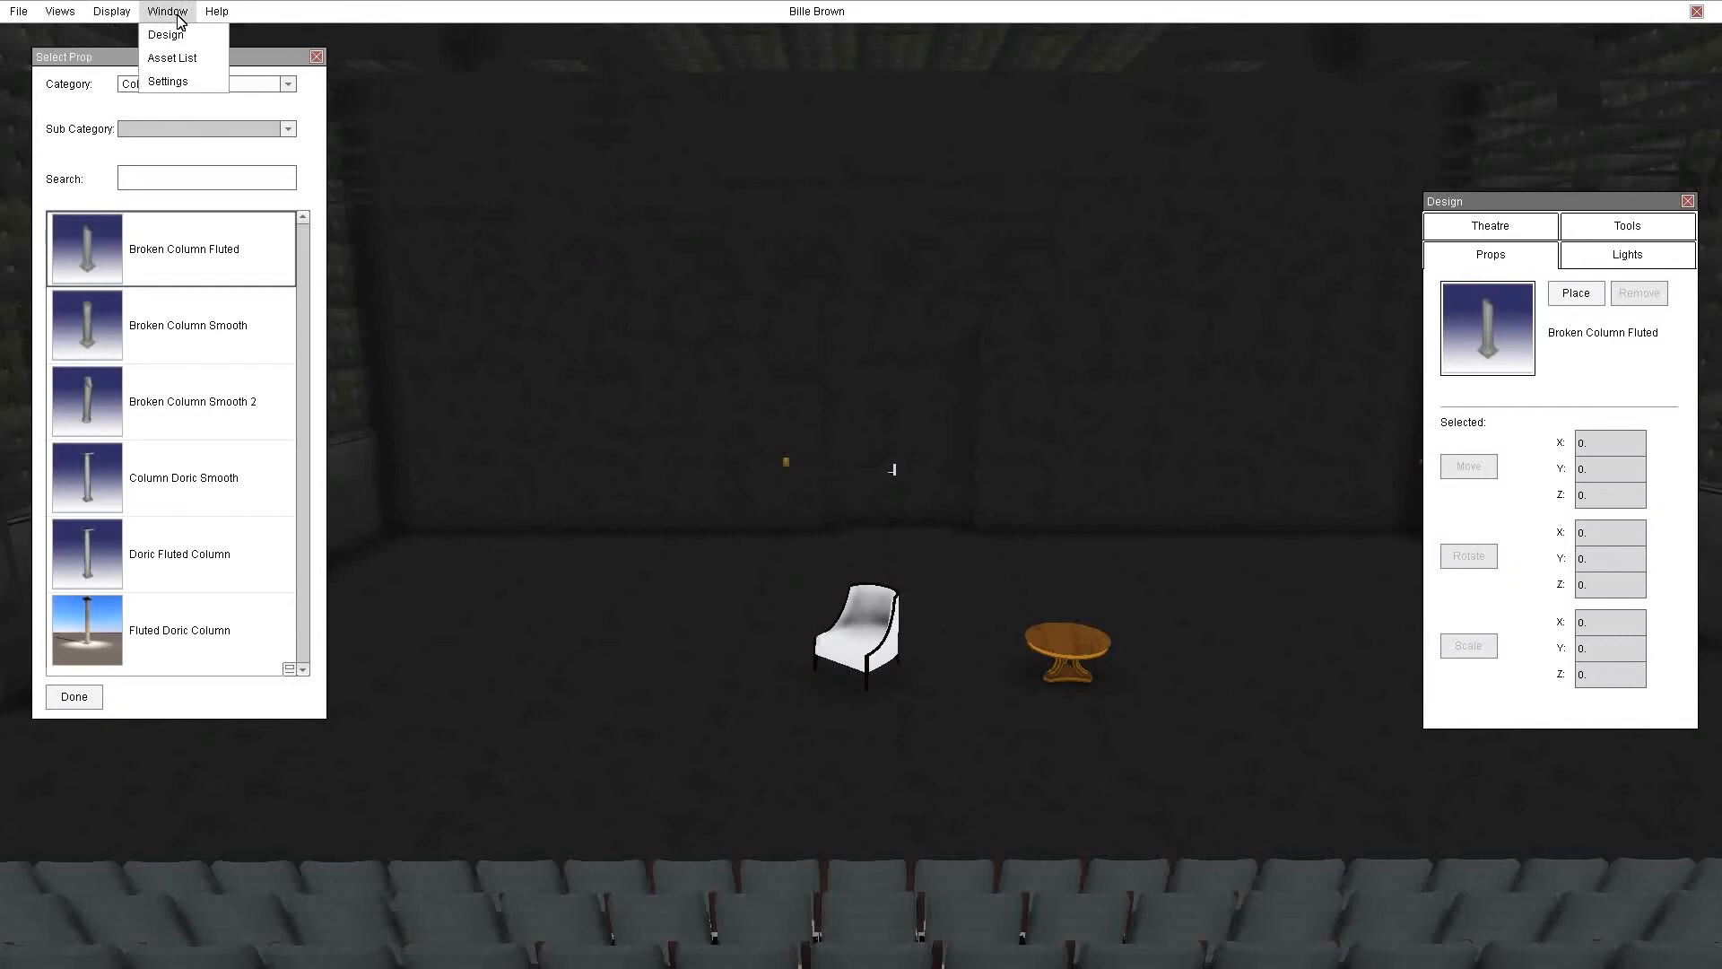
click(168, 59)
click(793, 266)
drag(834, 231, 1311, 183)
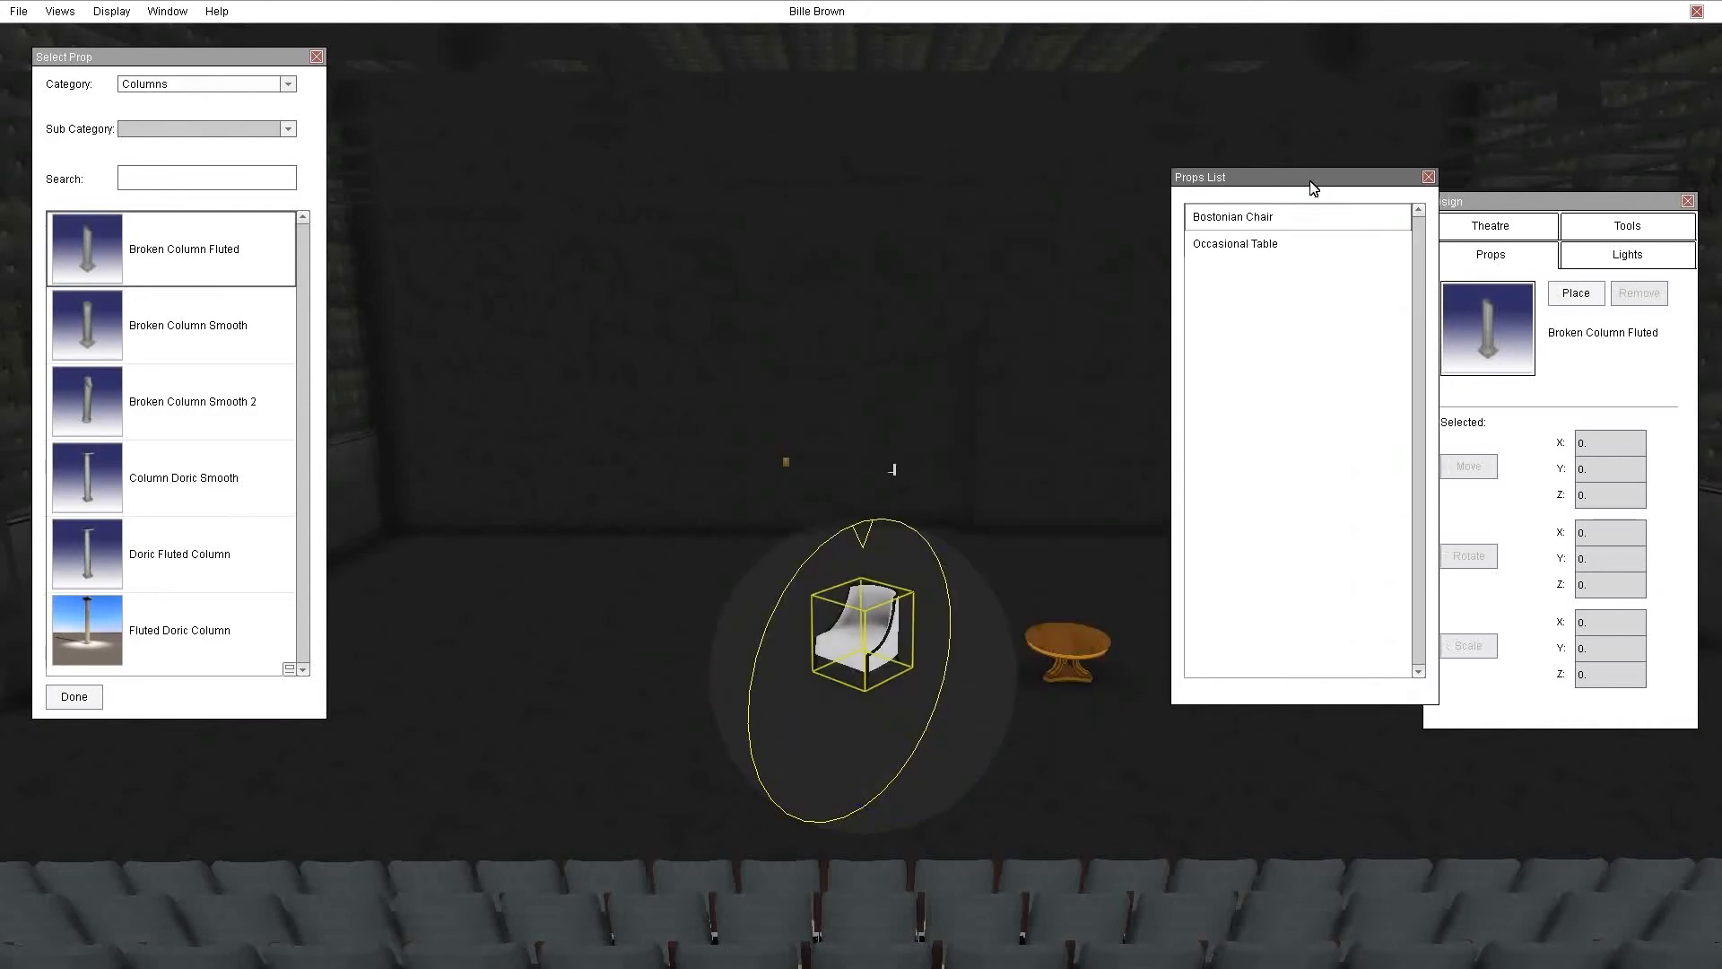
click(1254, 242)
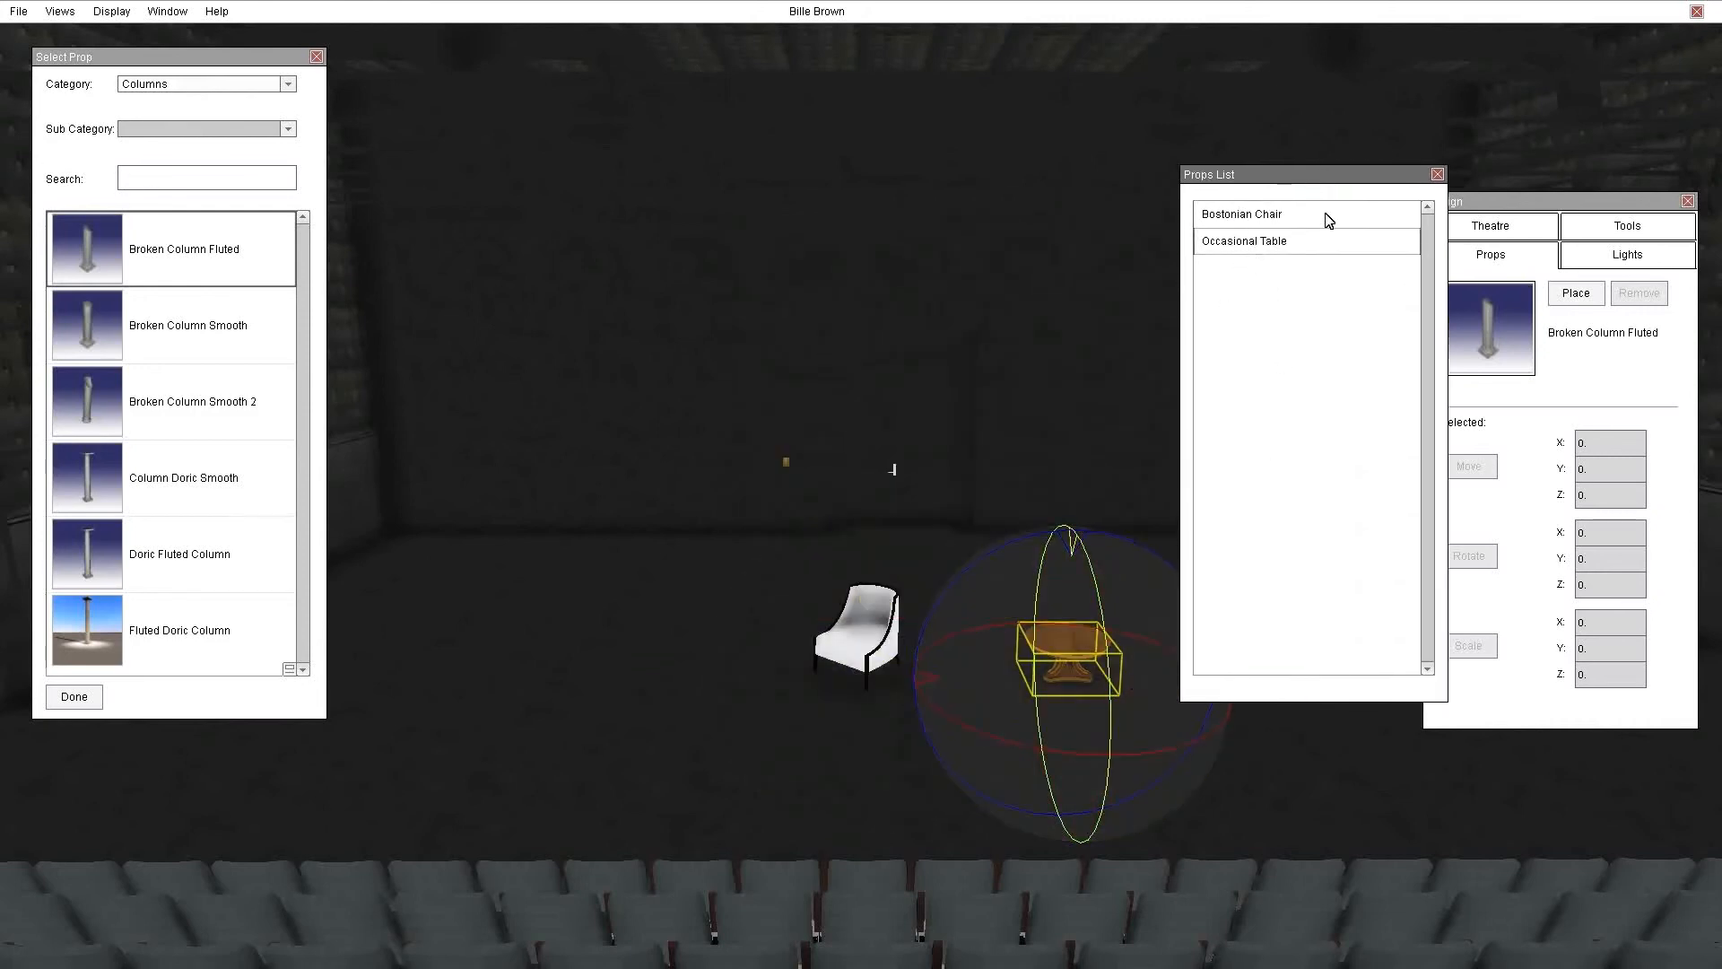
click(1437, 175)
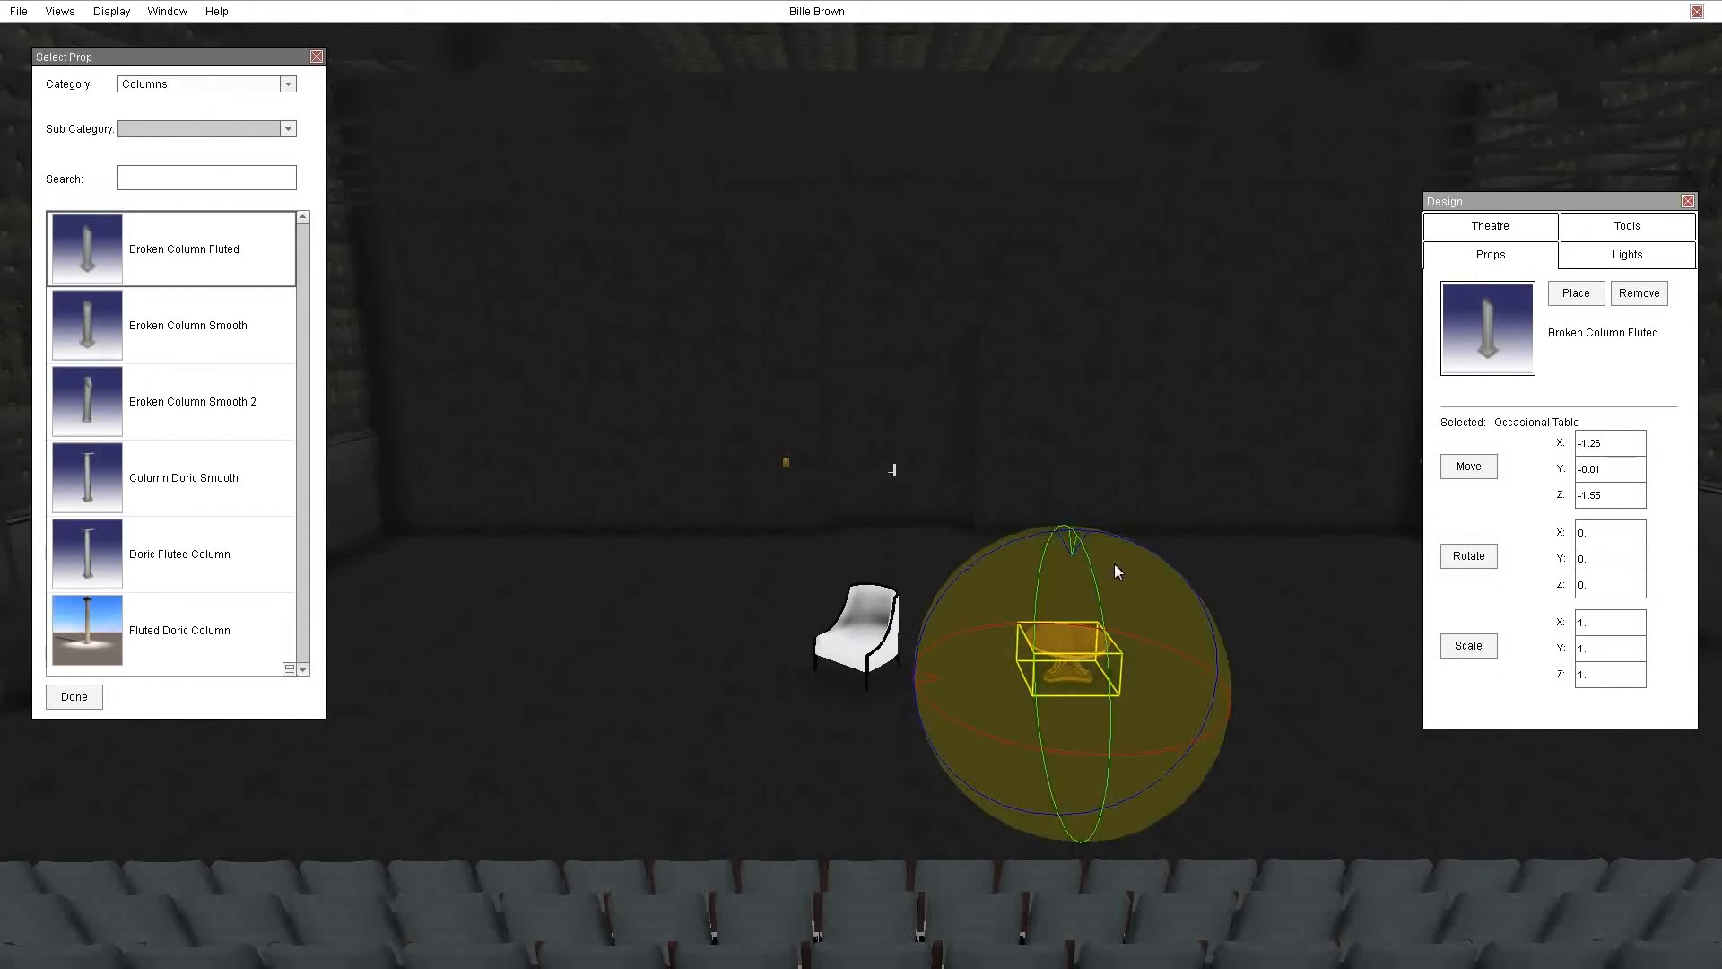
Deselect the Occasional Table and choose the Telephone from the Electrical Appliances category of the prop library
mouse_move(771, 514)
right_down()
mouse_move(778, 535)
mouse_move(898, 568)
mouse_move(757, 484)
right_up()
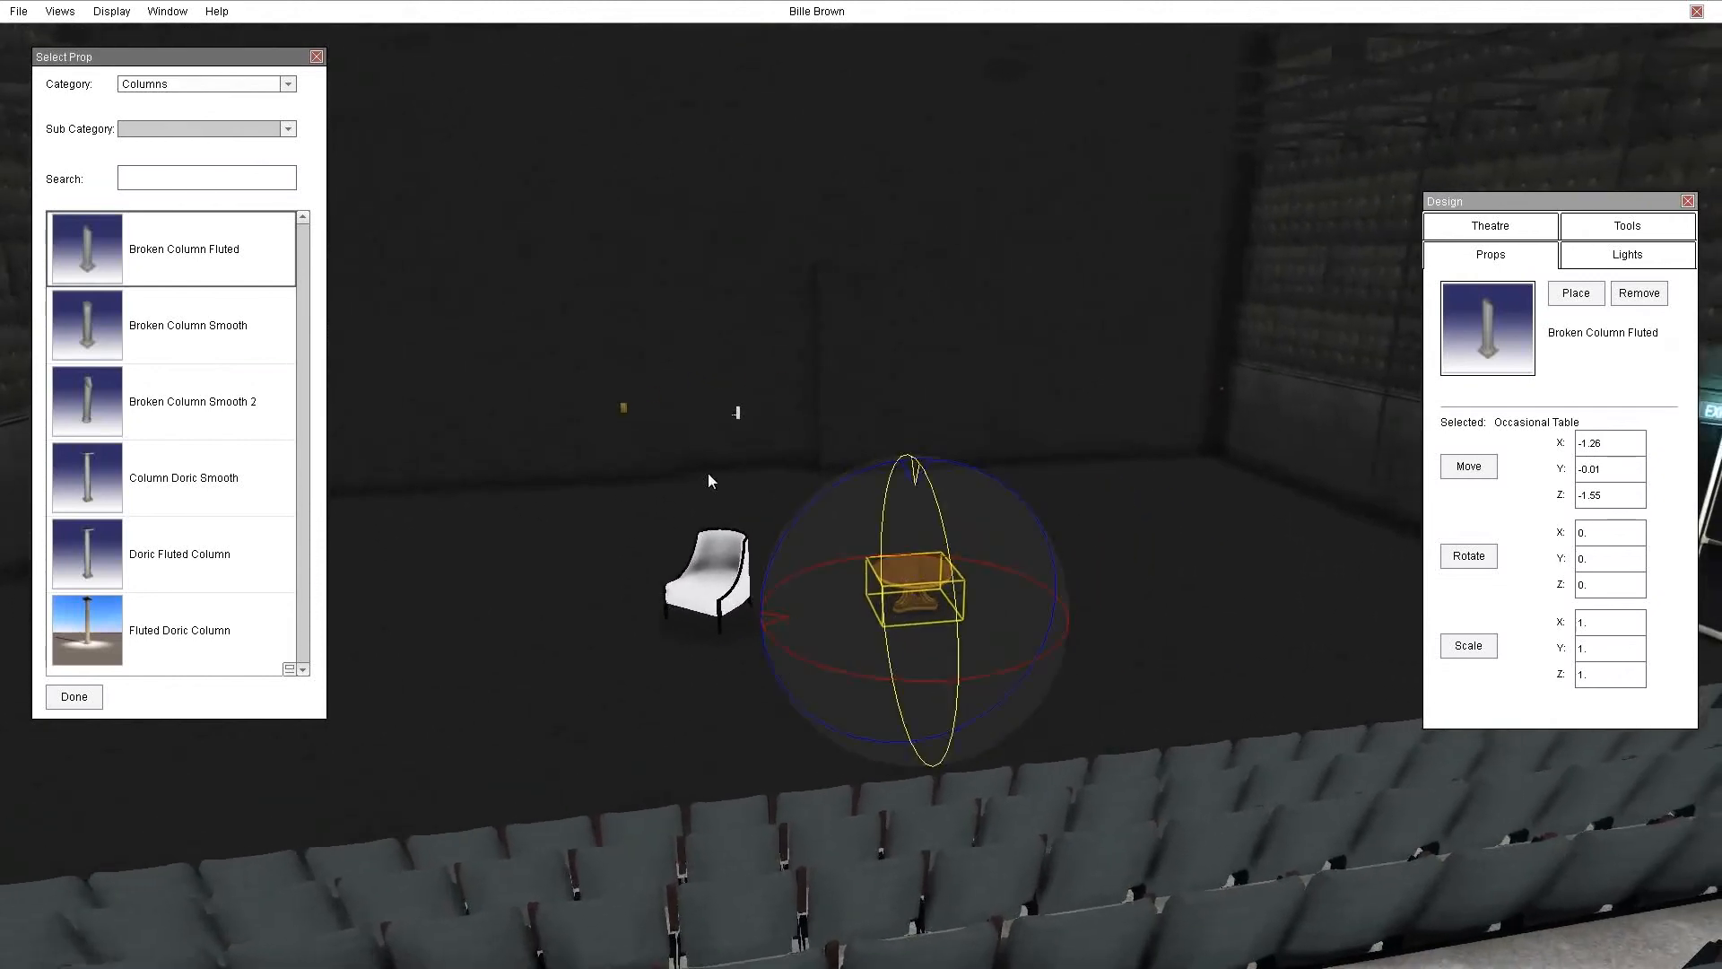
click(654, 458)
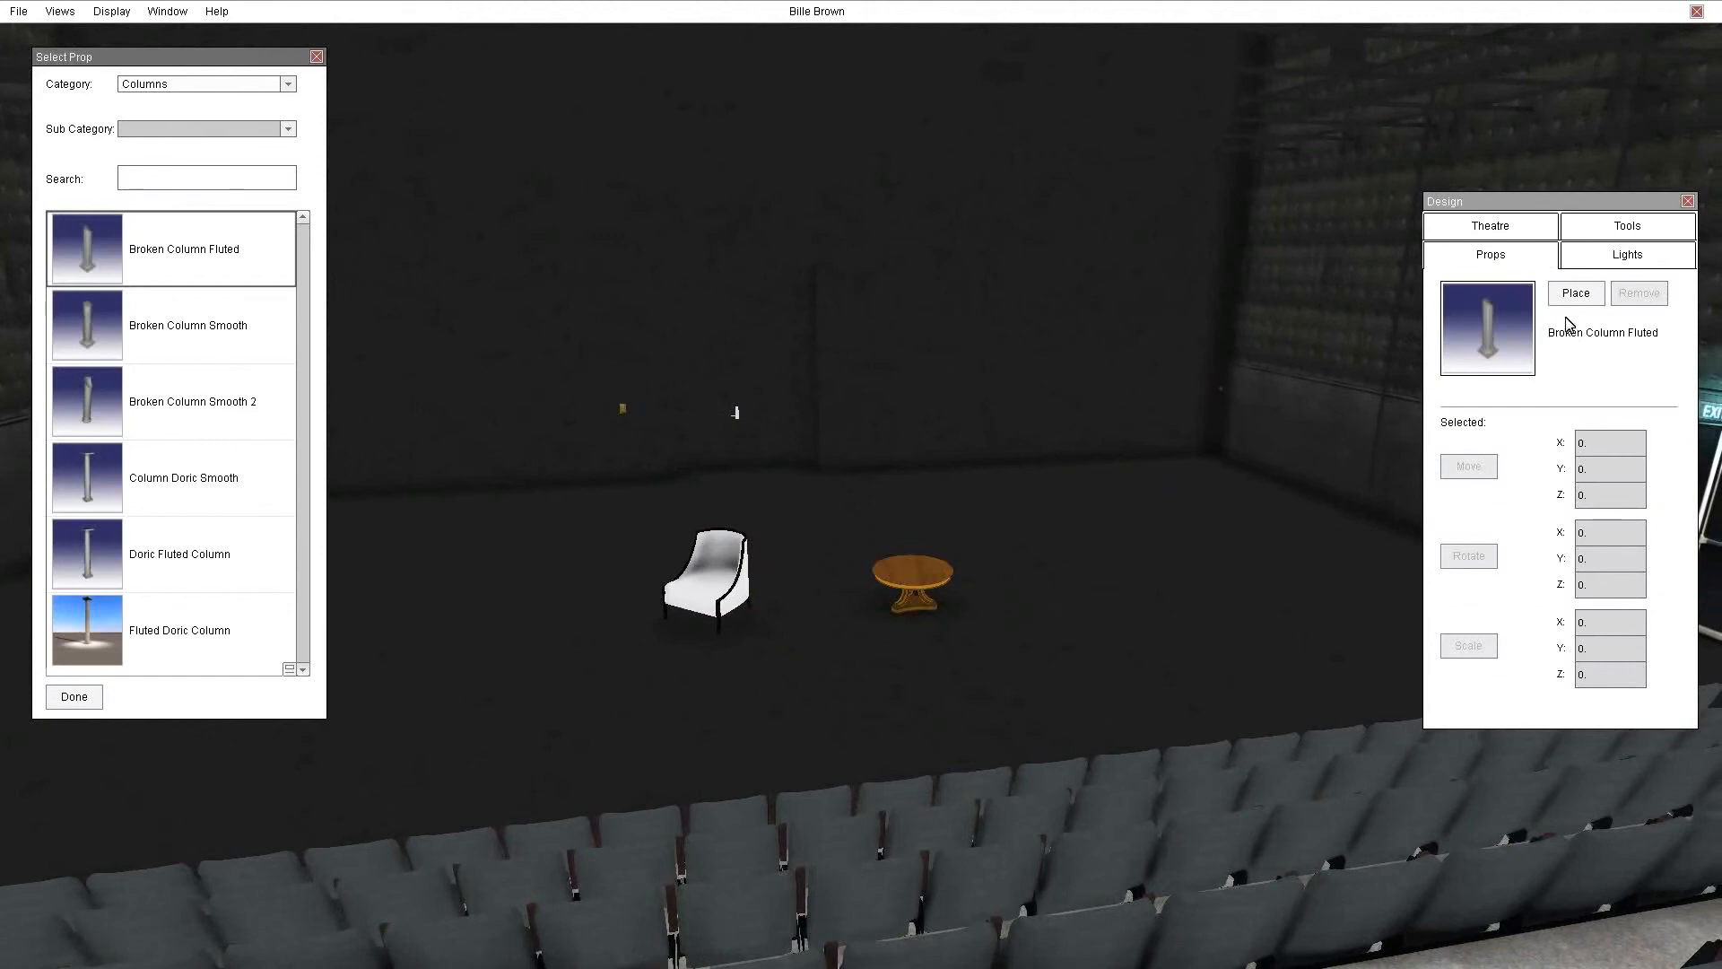
click(219, 85)
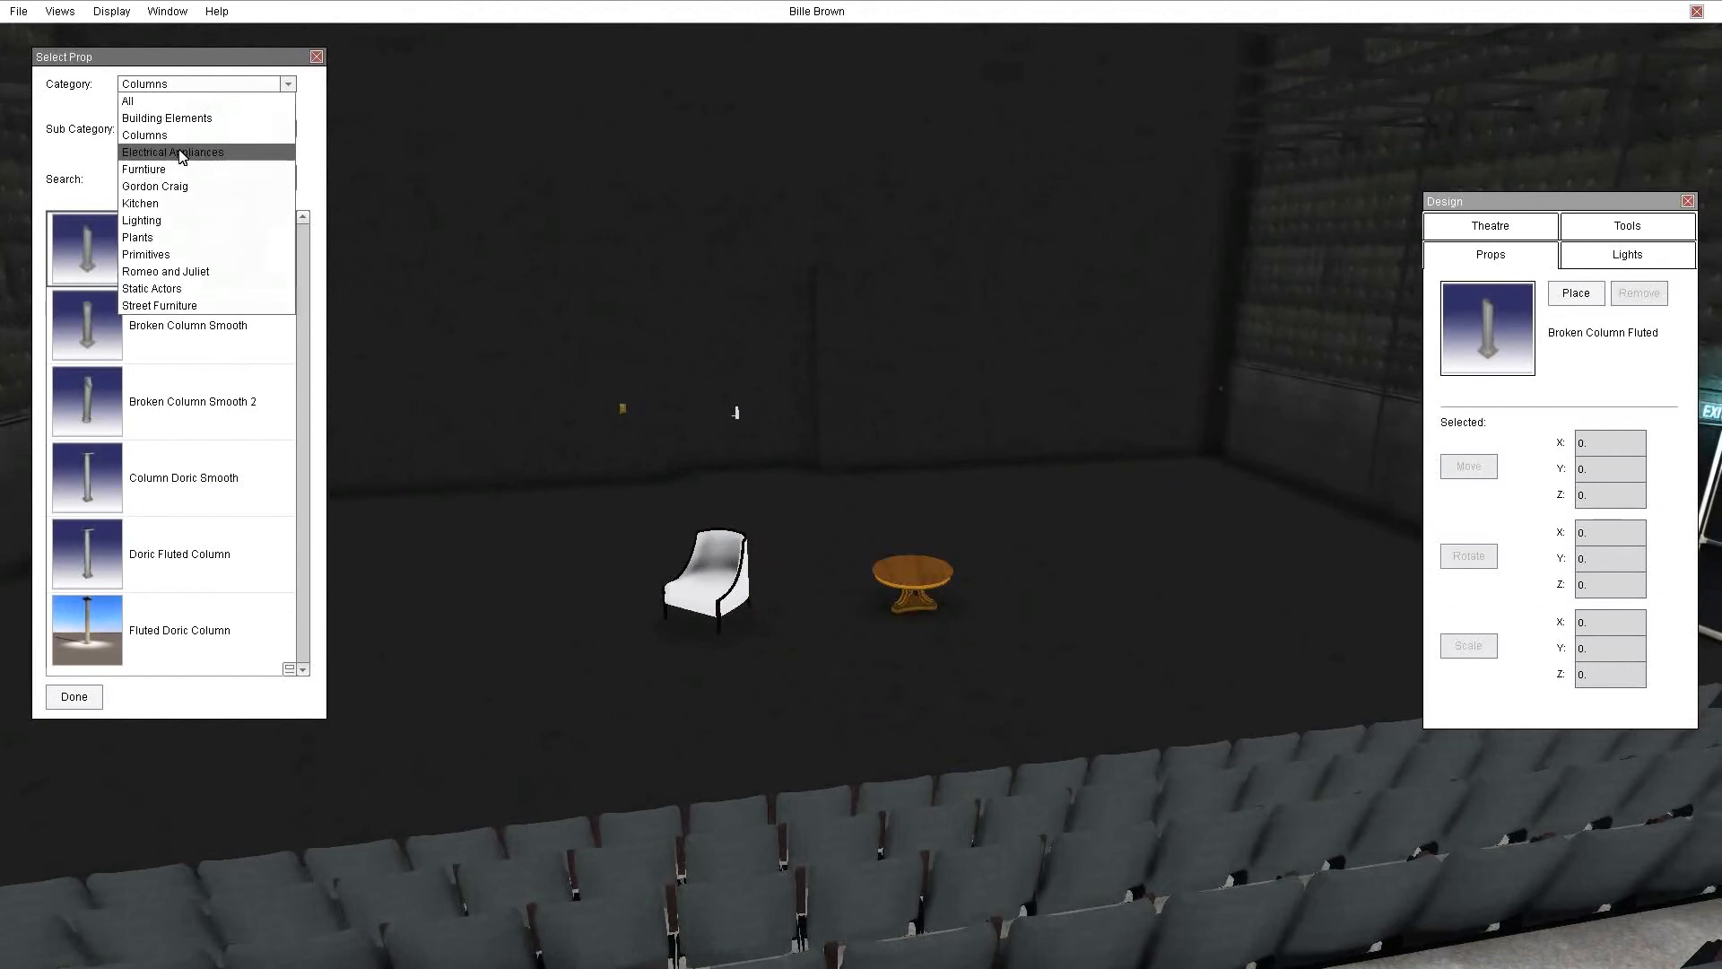
click(179, 153)
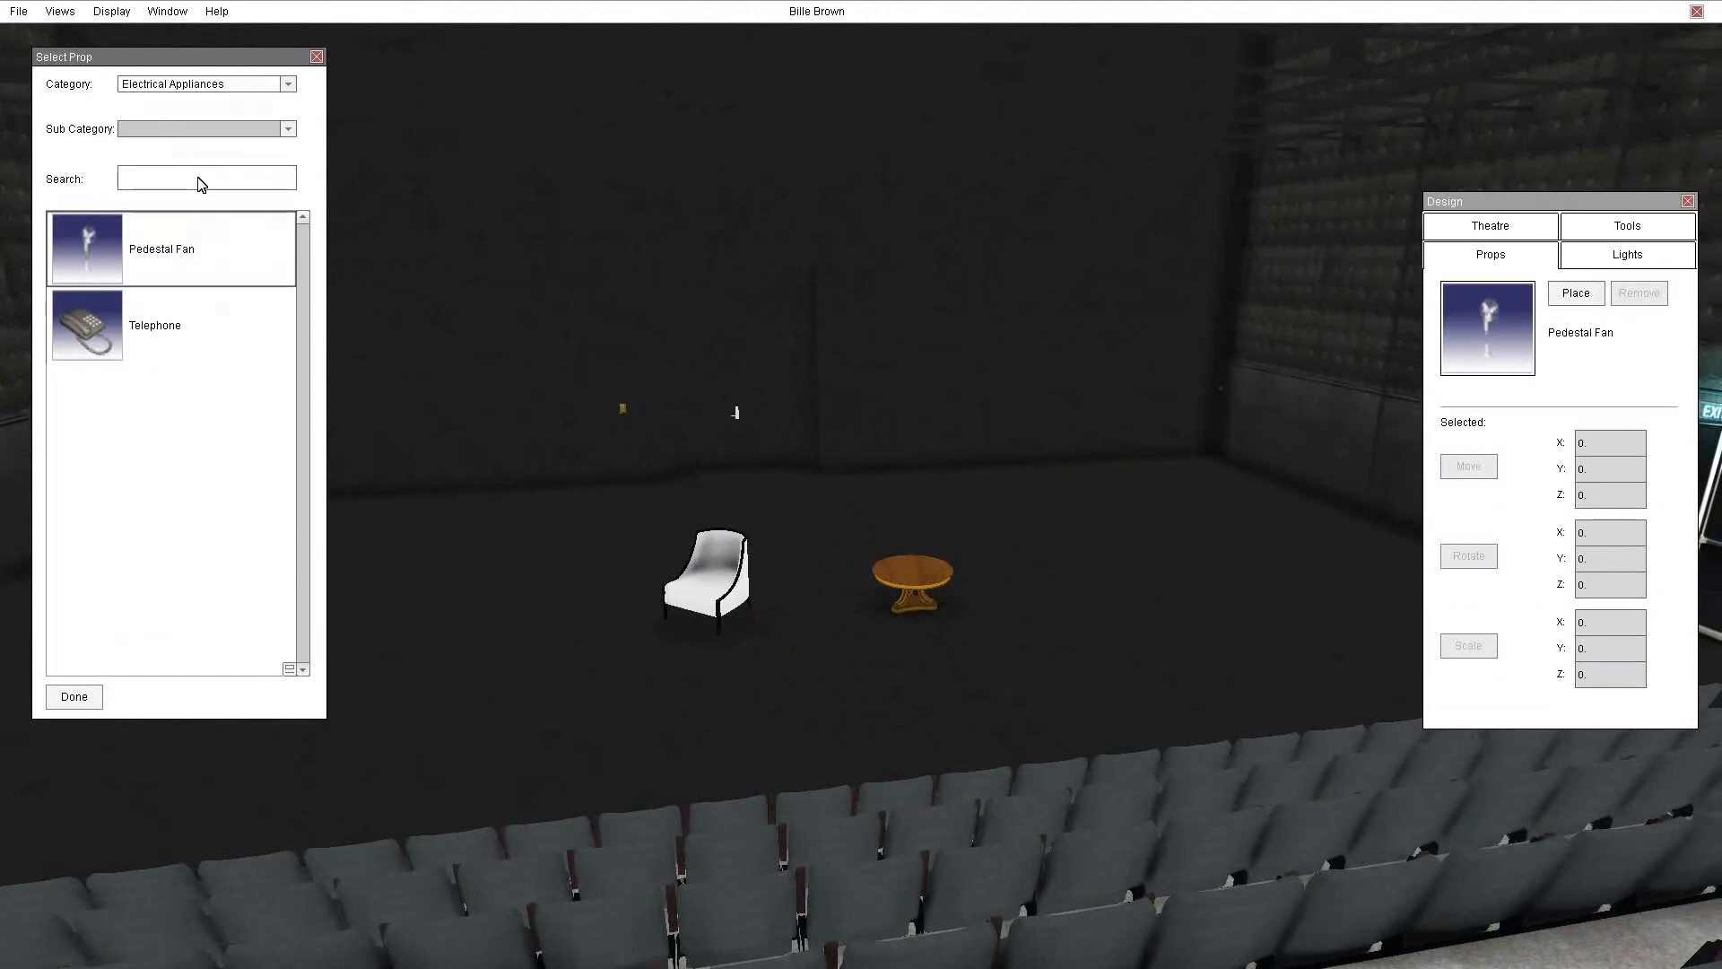
click(86, 342)
Place the Telephone on top of the Occasional Table and clear the selection
click(1576, 293)
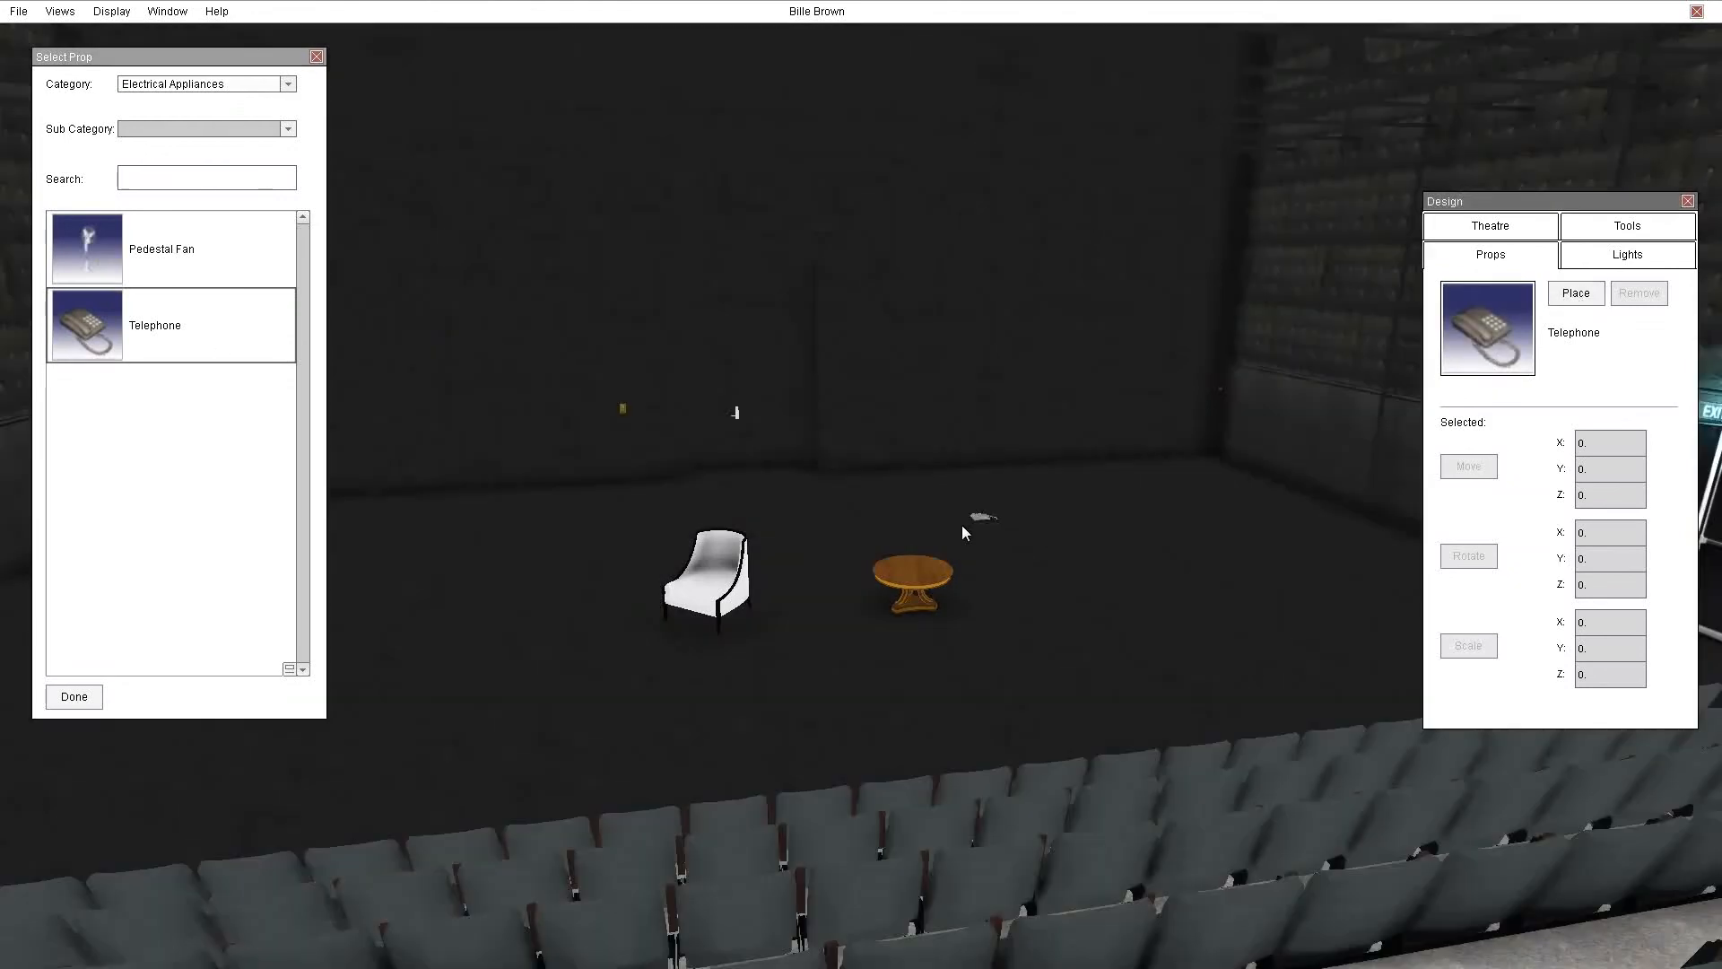
click(918, 573)
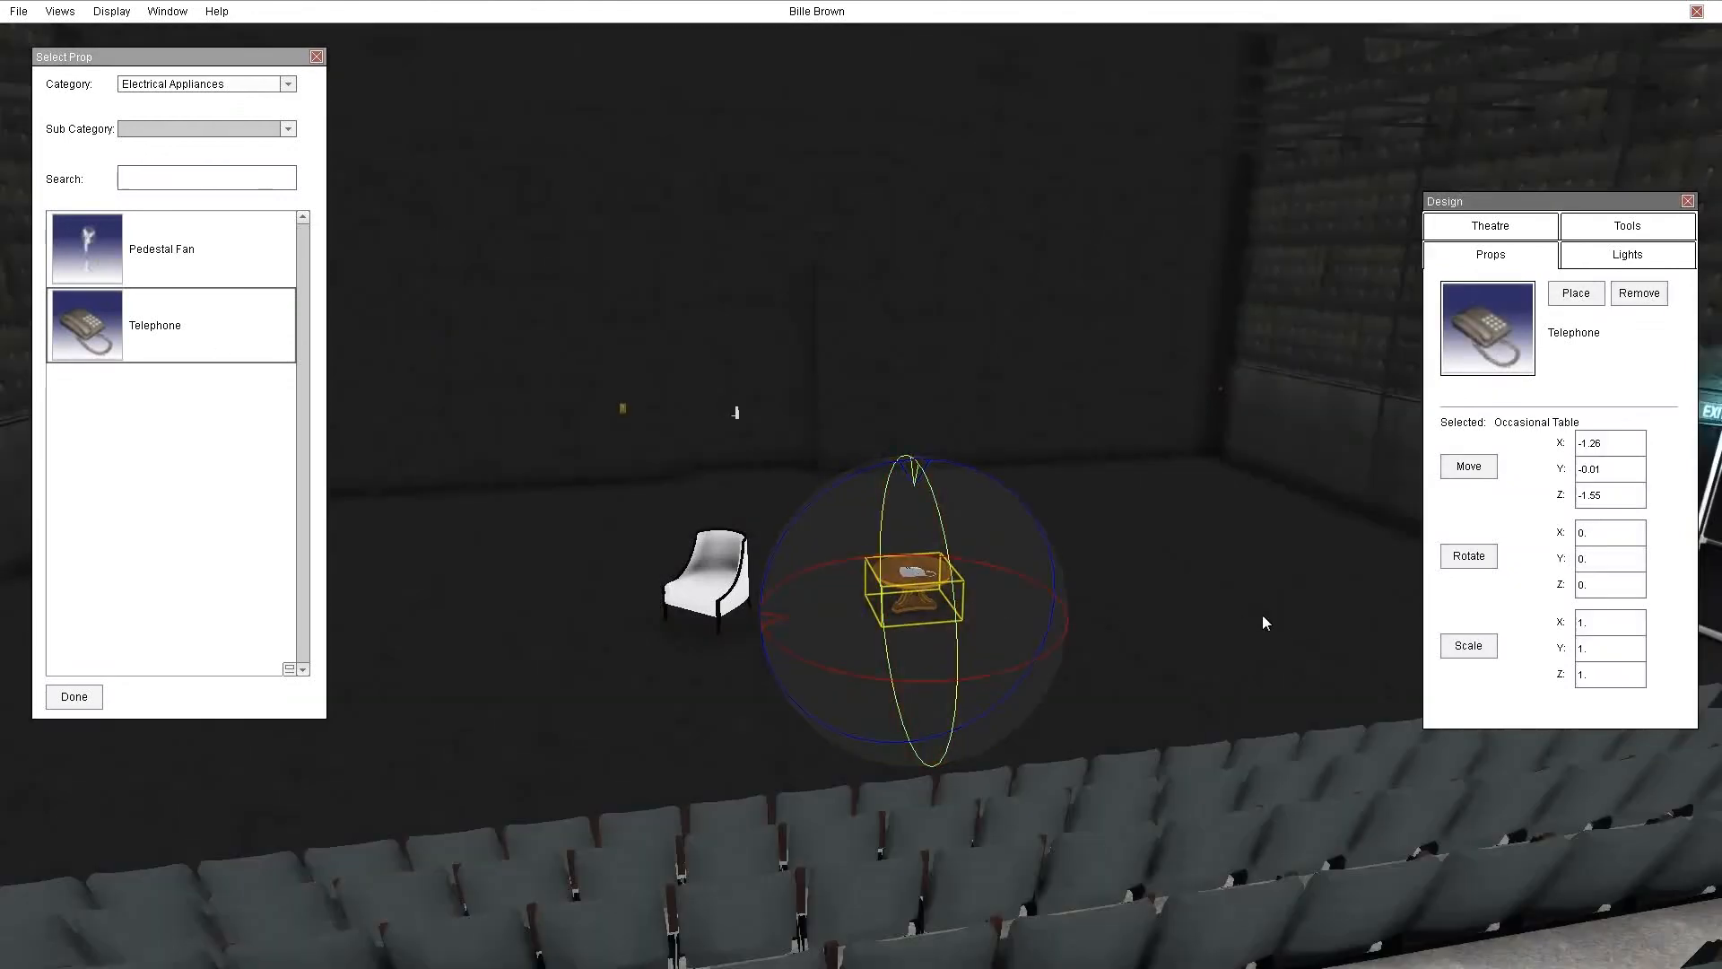
click(1236, 568)
right_drag(1182, 619, 1156, 573)
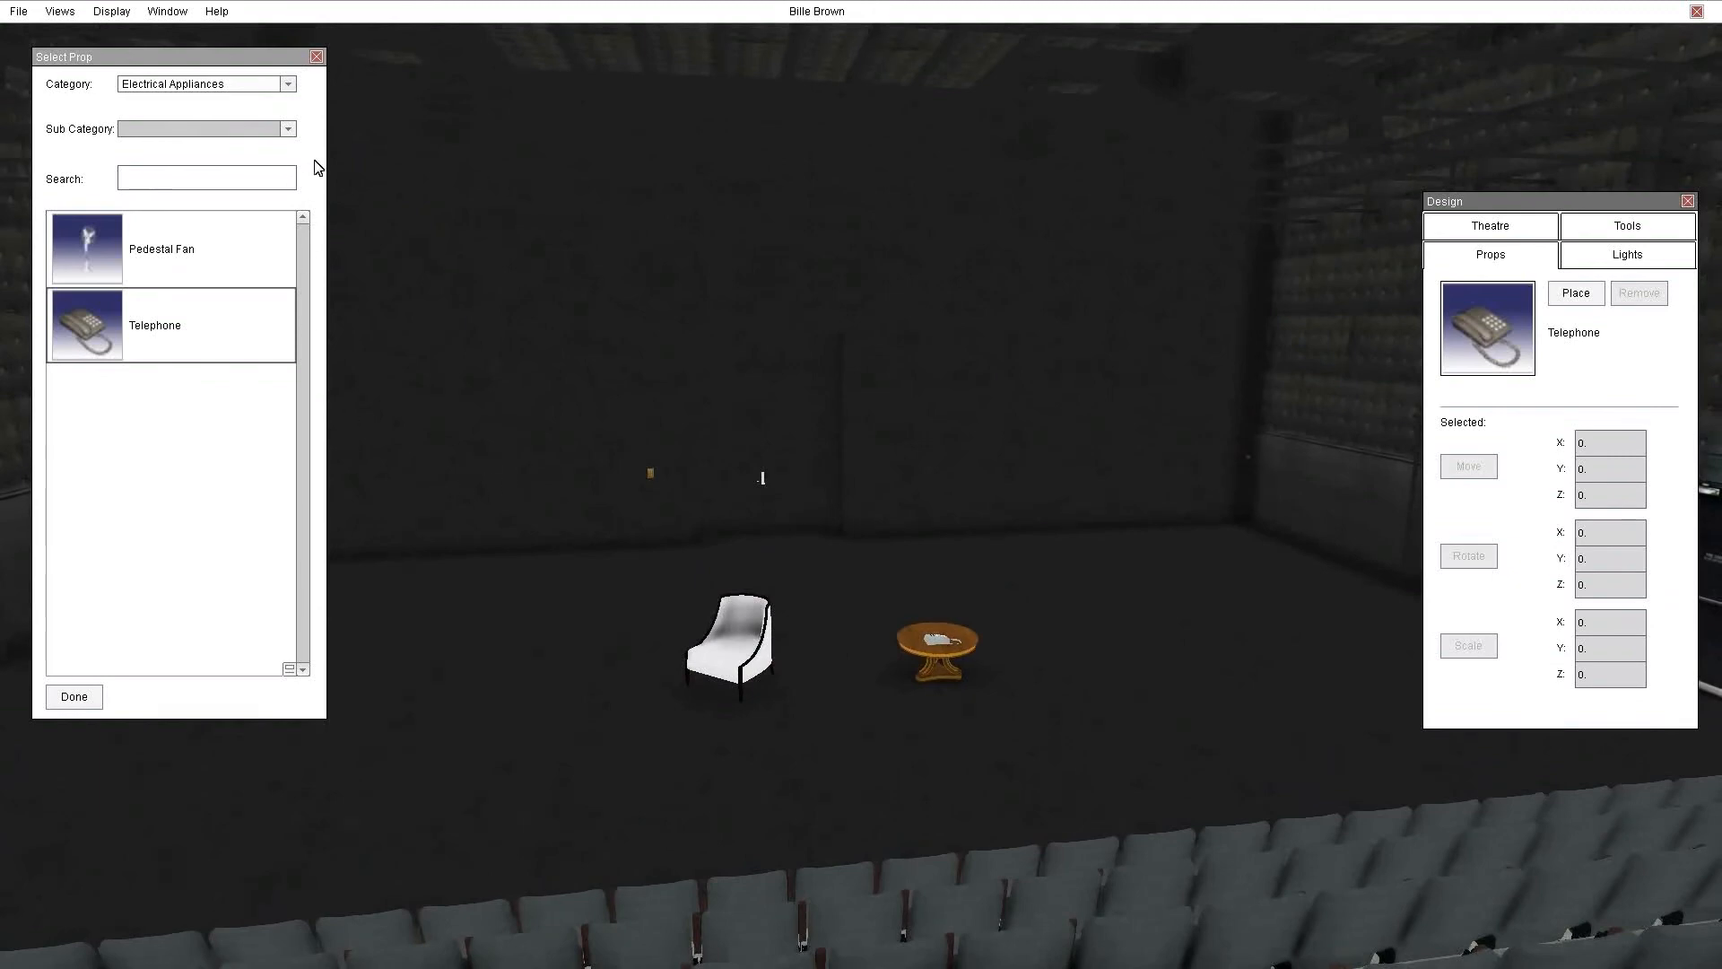
right_drag(1097, 540, 968, 536)
right_drag(1218, 558, 1220, 541)
mouse_move(1170, 607)
right_down()
mouse_move(1180, 581)
mouse_move(1180, 611)
right_up()
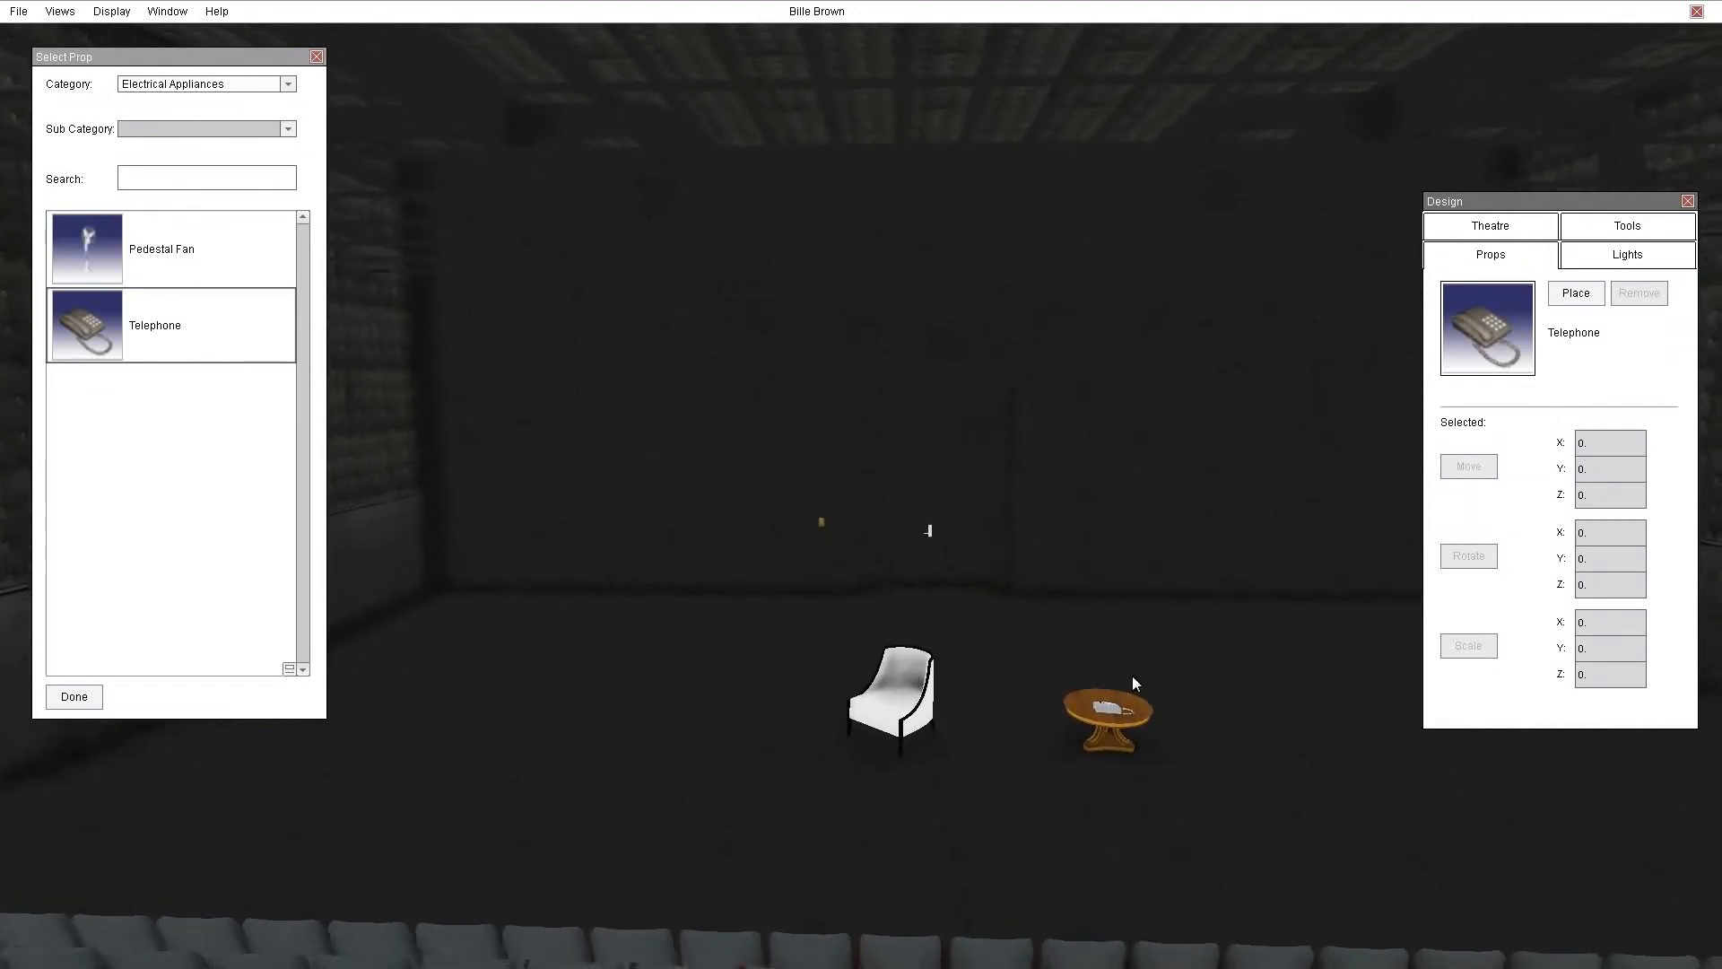